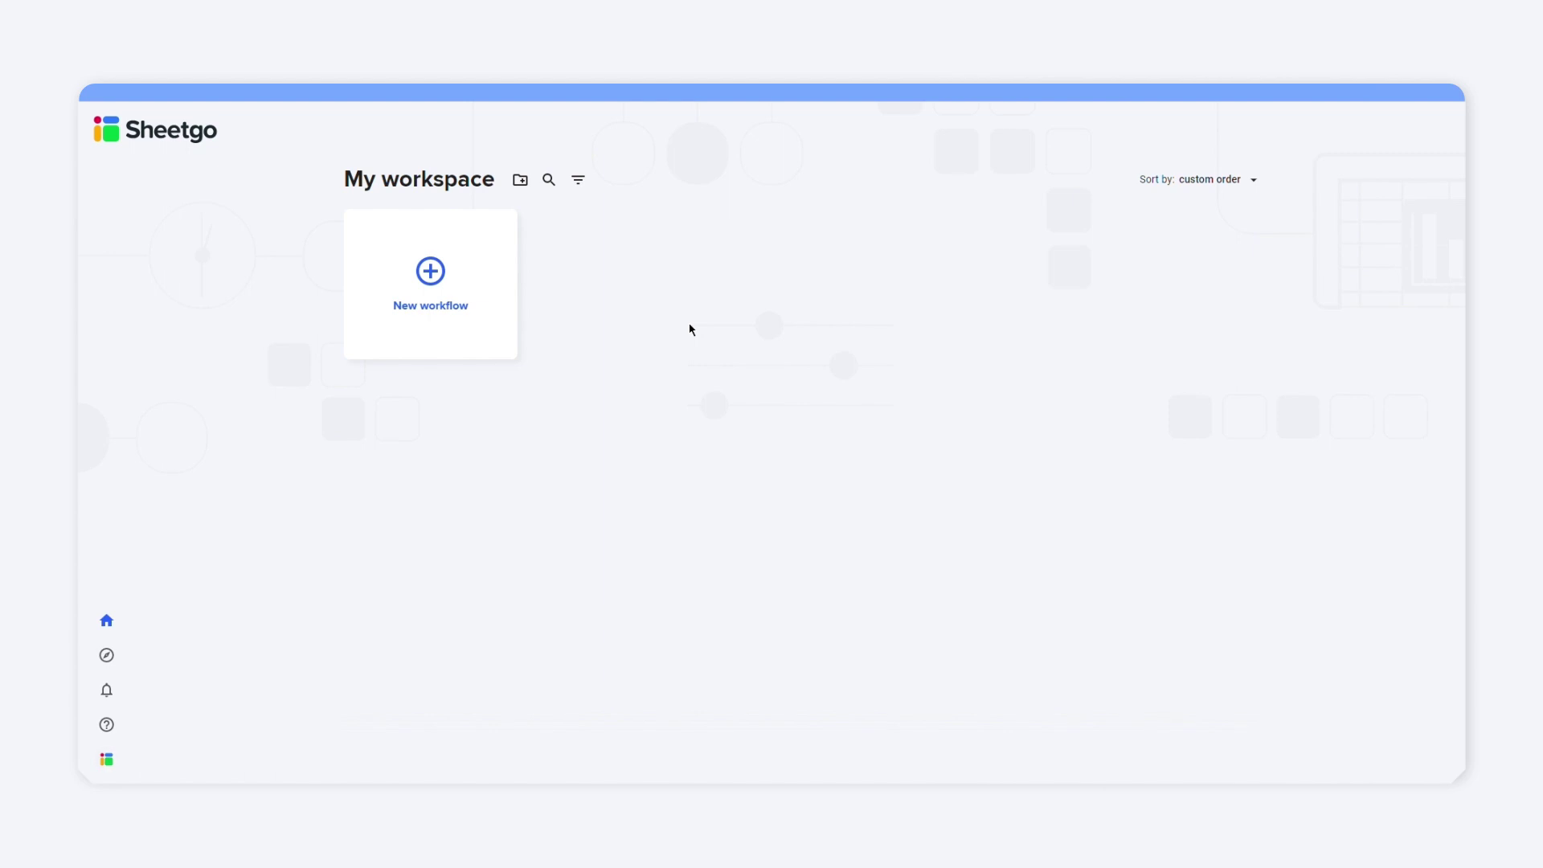
# Create a workflow titled 'Purchase orders' and start a connection importing from multiple sheet files.
pyautogui.click(426, 282)
pyautogui.click(350, 127)
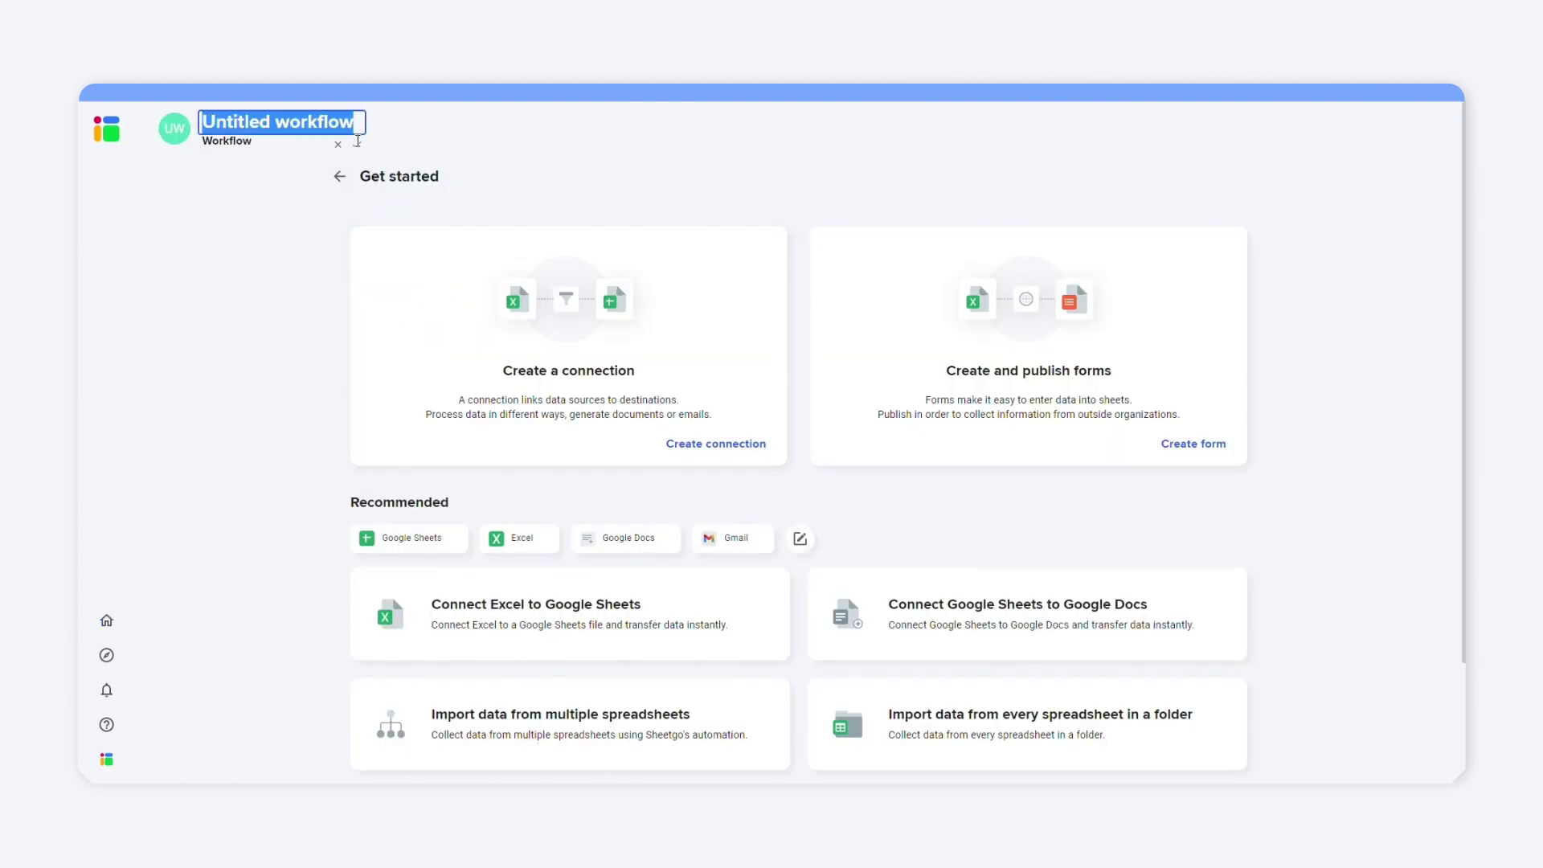
pyautogui.write('Purchase orders')
pyautogui.press('Return')
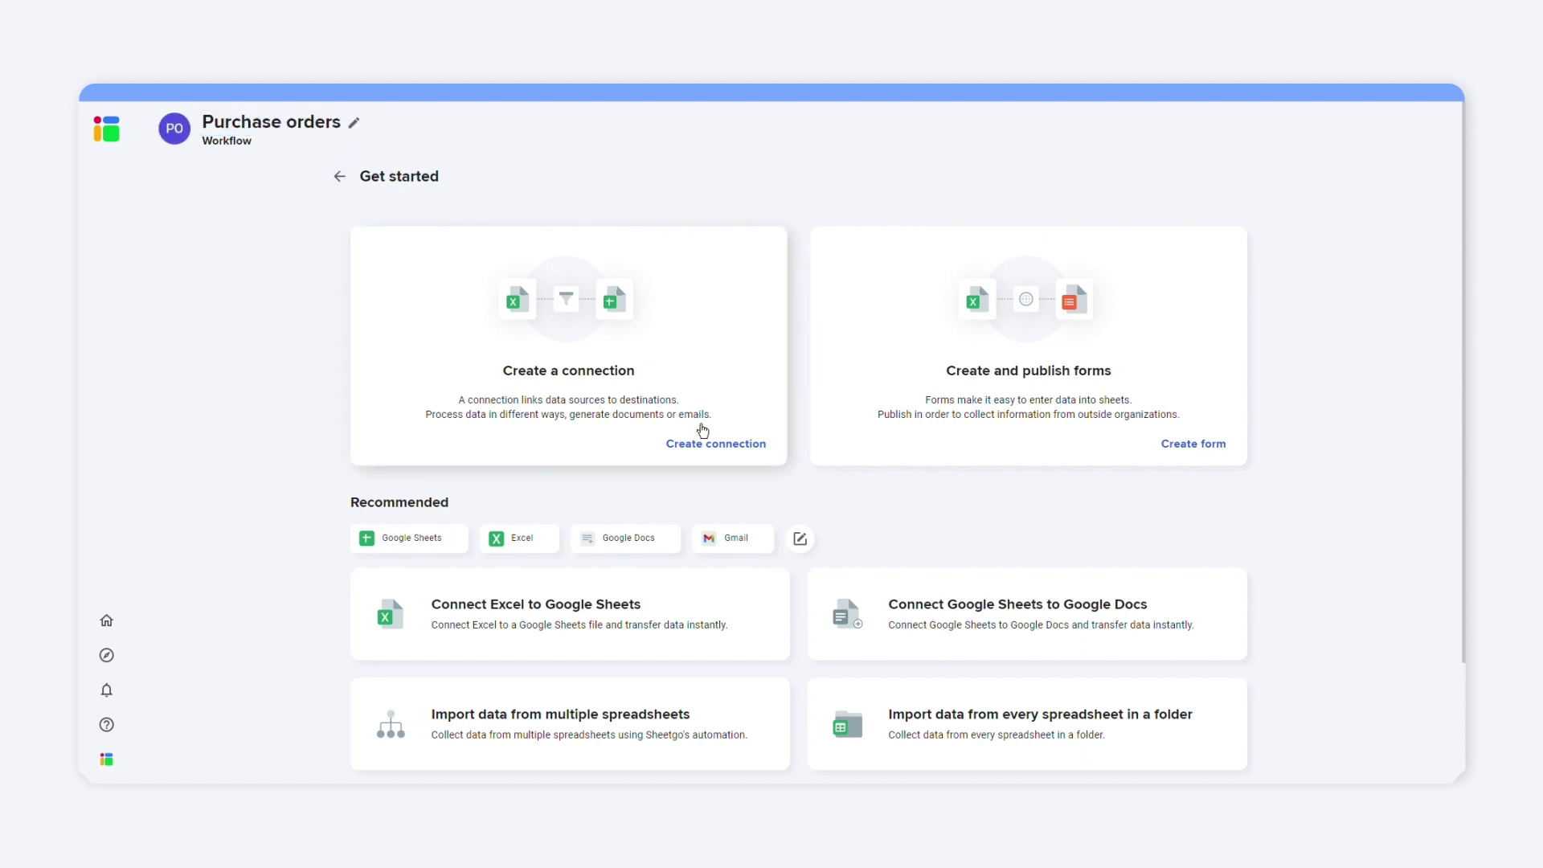
pyautogui.click(708, 446)
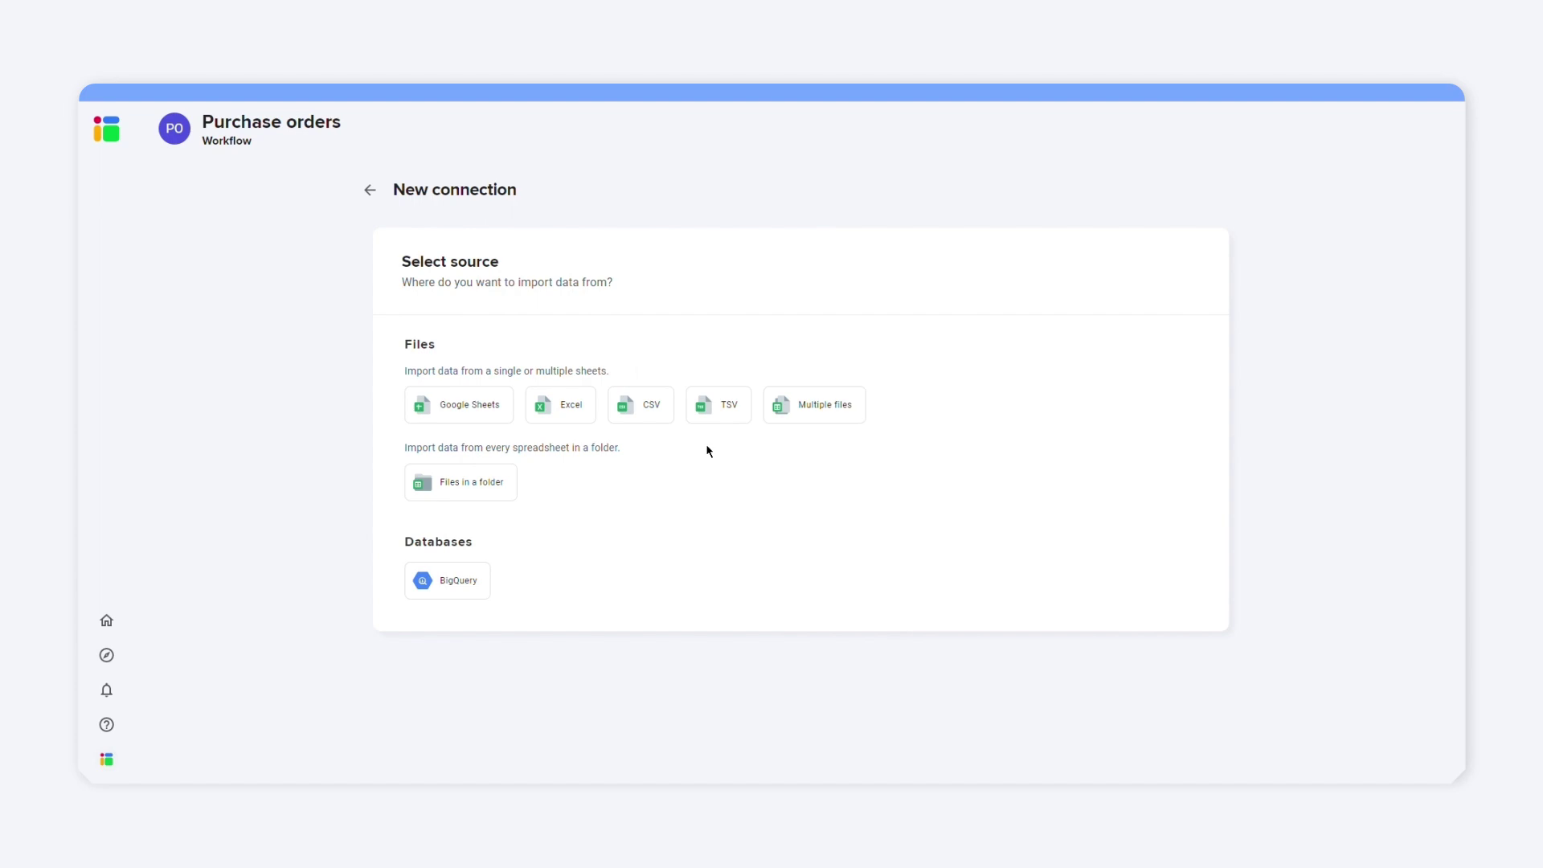
pyautogui.click(832, 420)
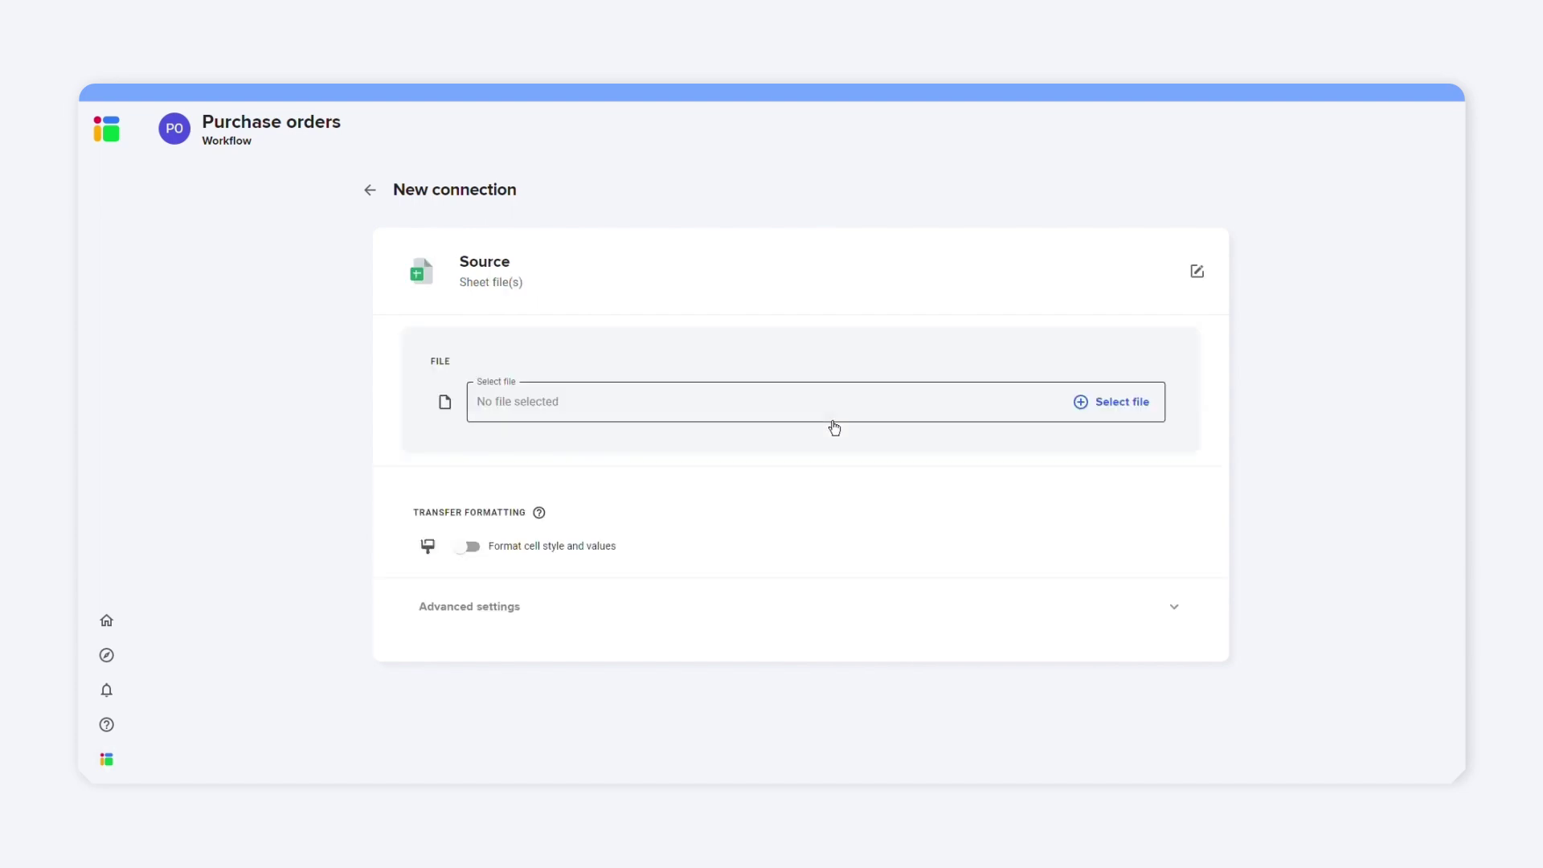
# Select Order request #1 and Order request #2 from Google Drive as the source files.
pyautogui.click(1083, 401)
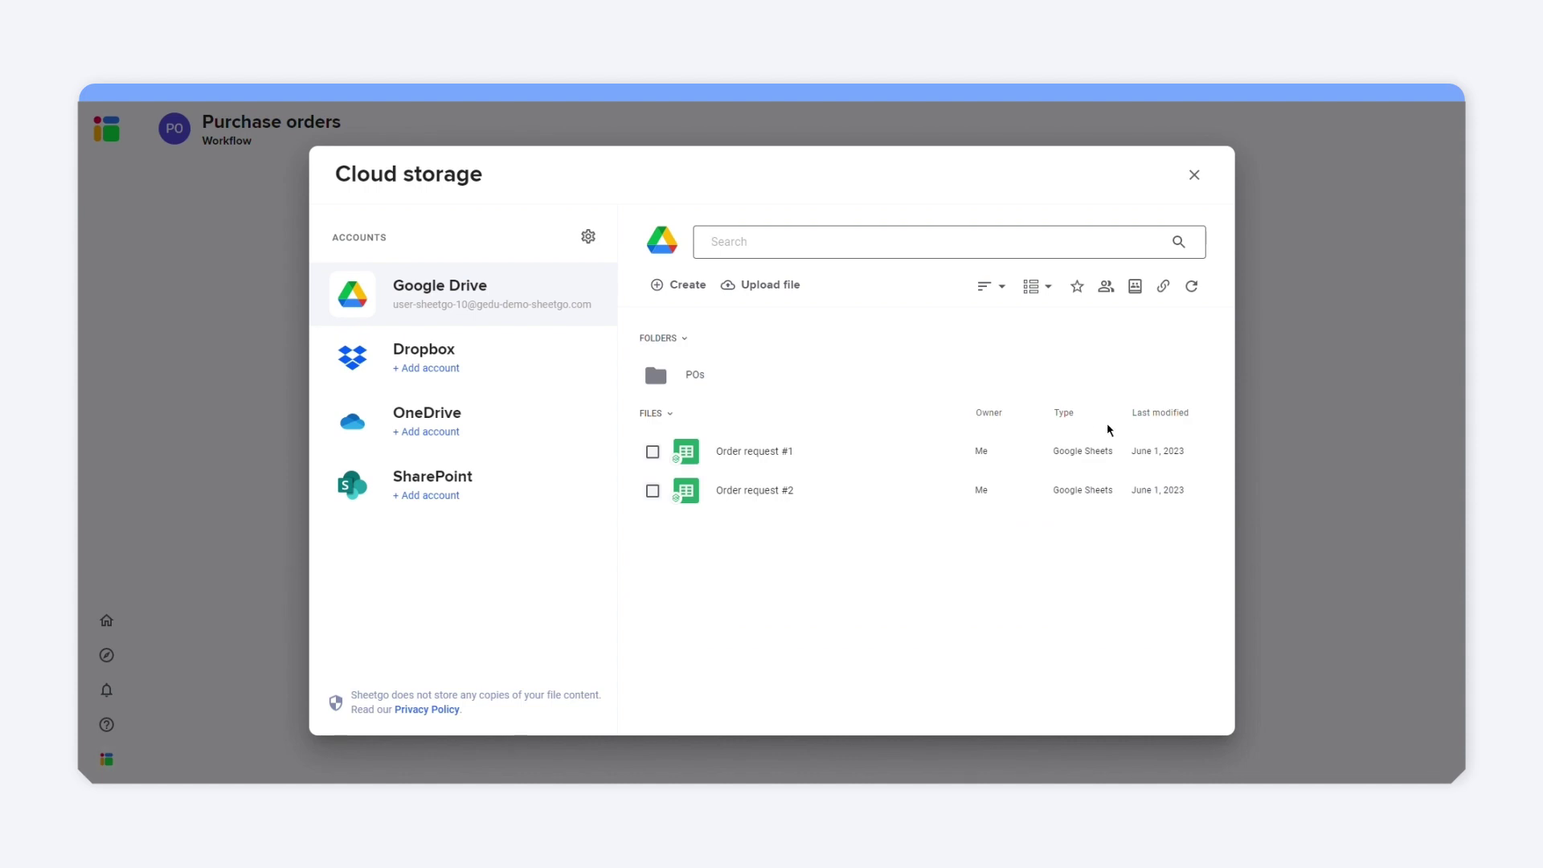
pyautogui.click(652, 452)
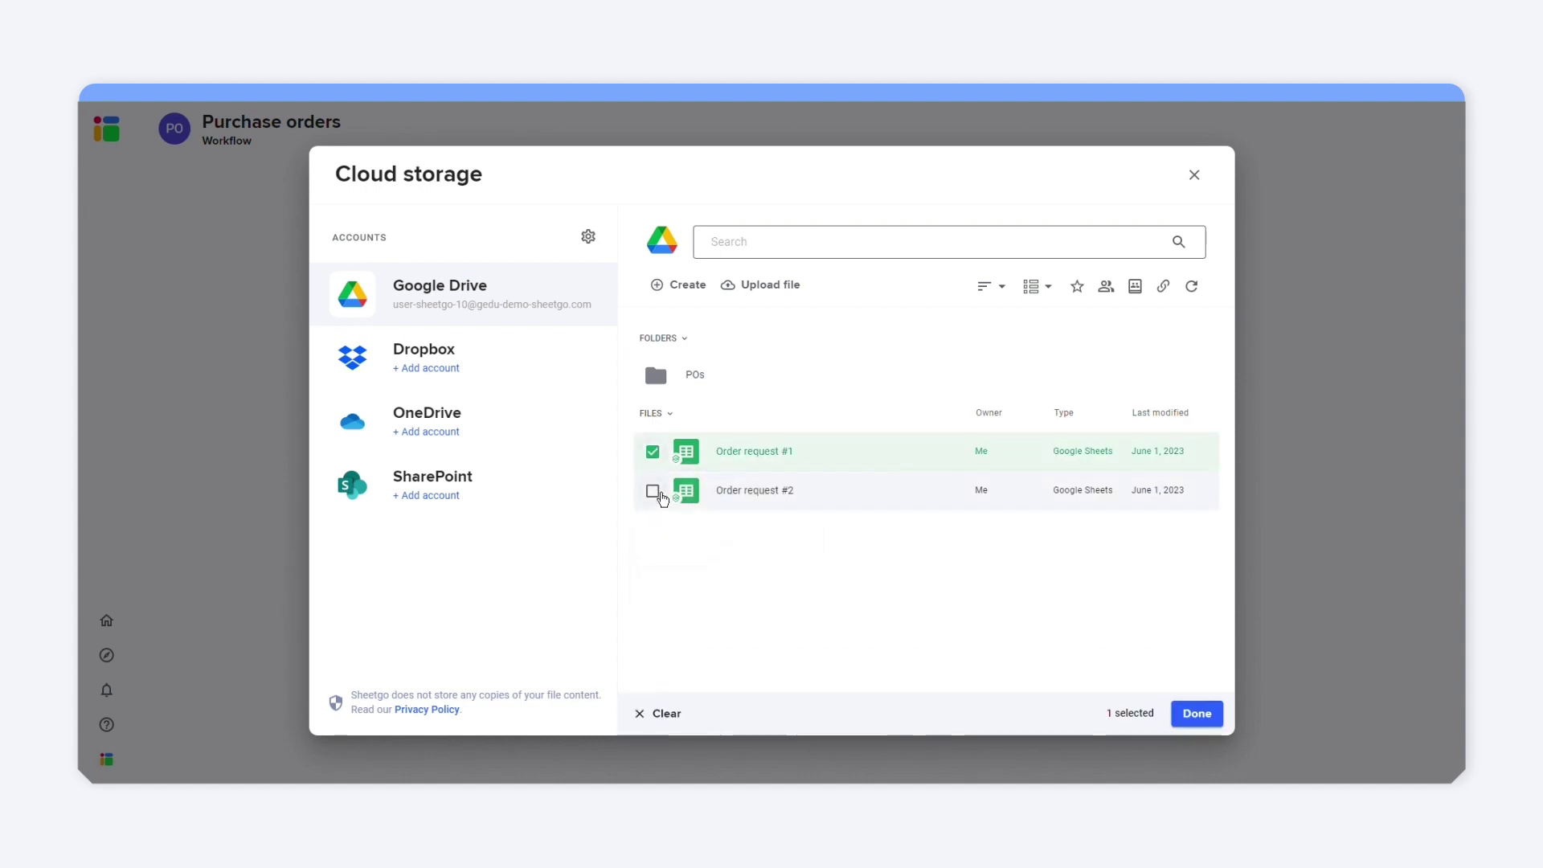
pyautogui.click(652, 491)
pyautogui.click(1196, 713)
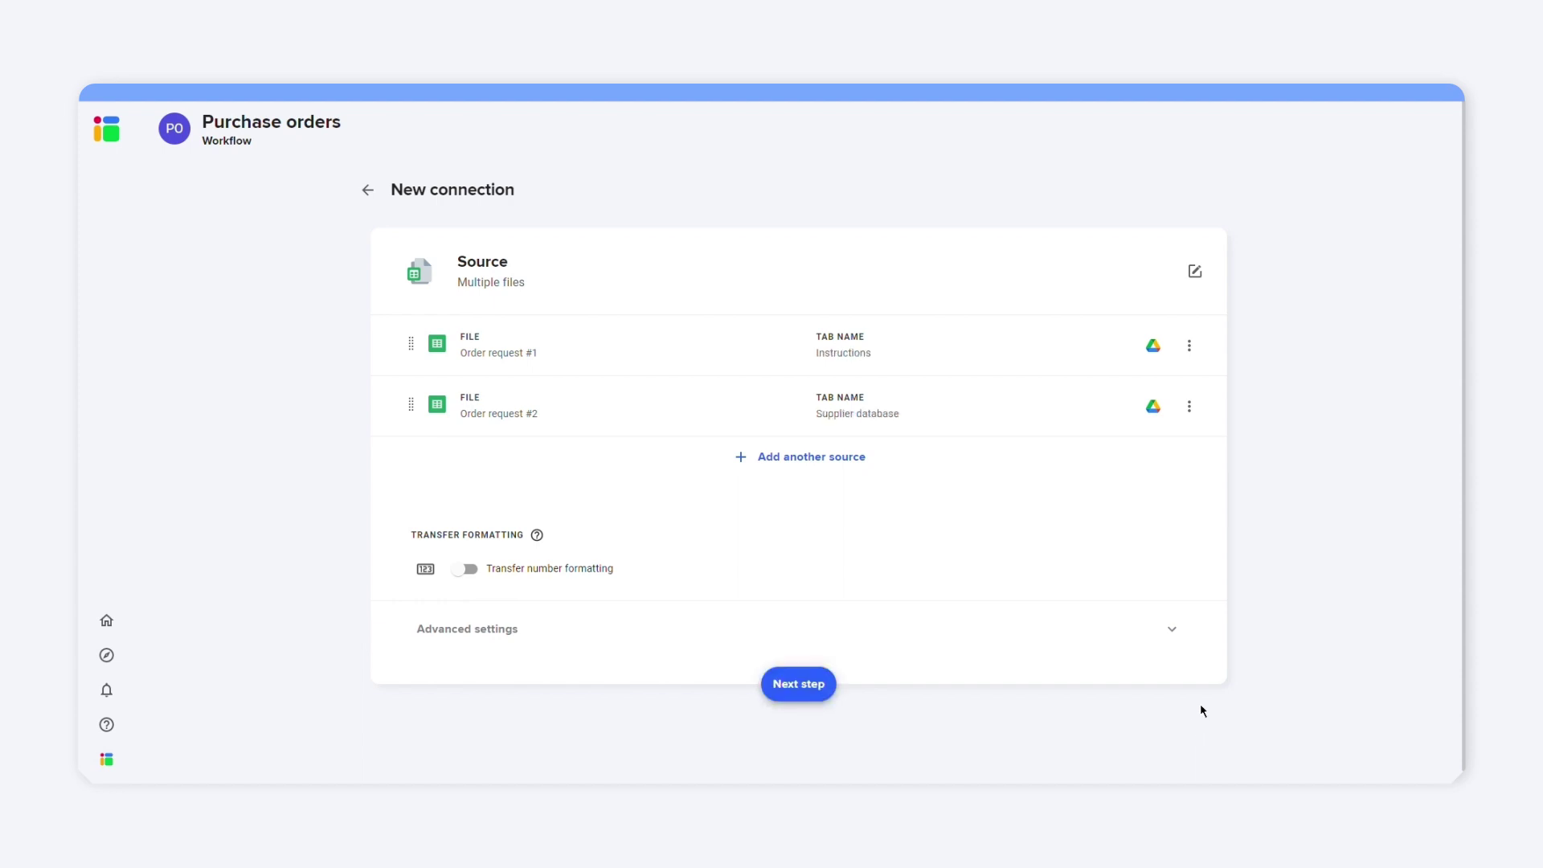
# Set both sources to read the Order request (Input) tab, excluding Supplier database for #2.
pyautogui.click(884, 363)
pyautogui.click(1106, 498)
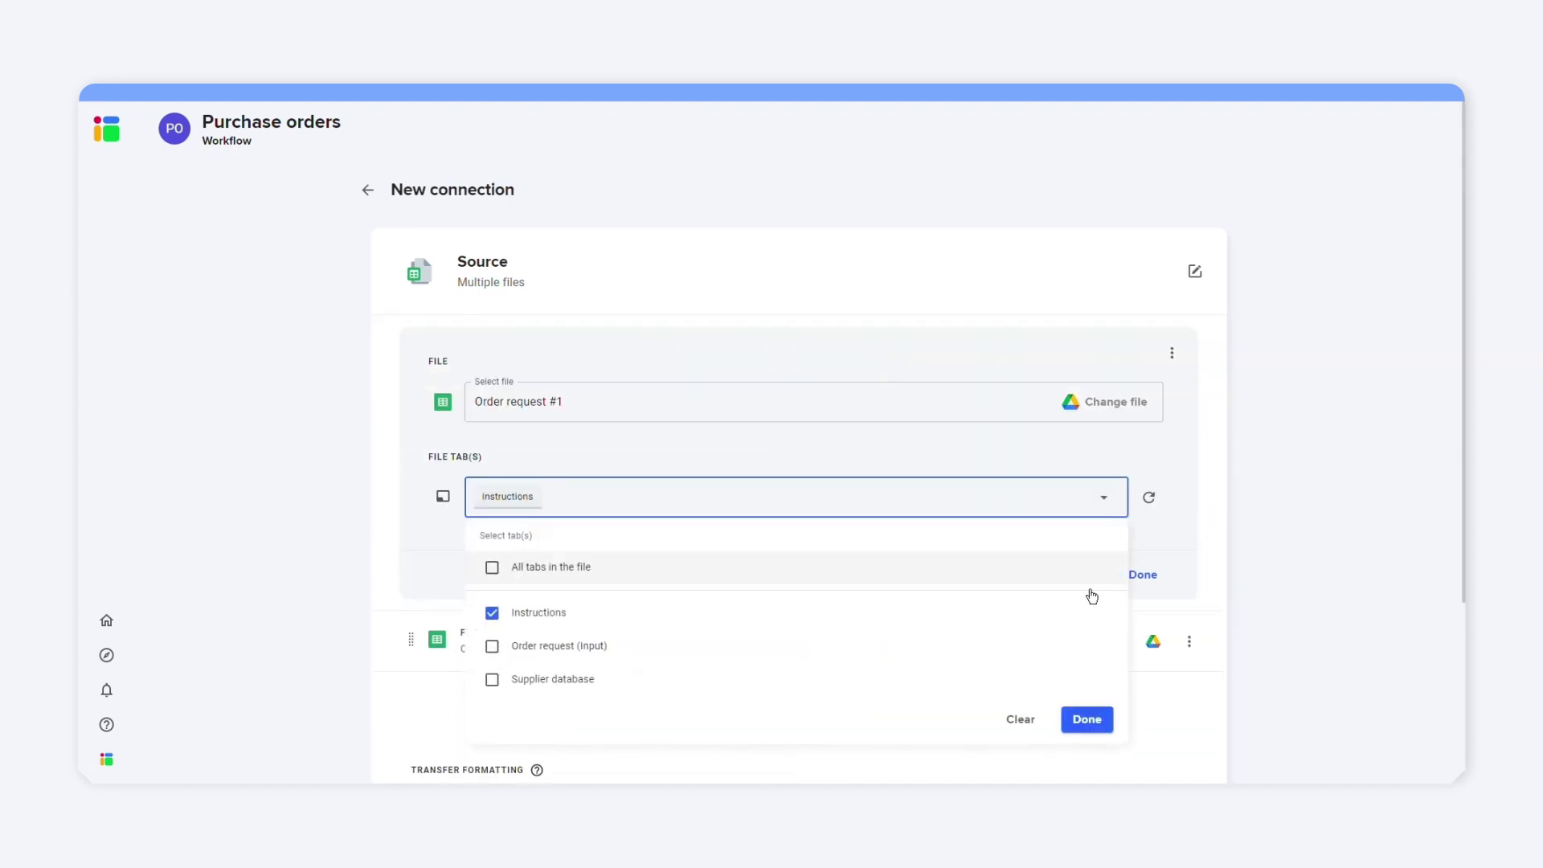
pyautogui.click(1088, 639)
pyautogui.click(1136, 585)
pyautogui.click(1053, 417)
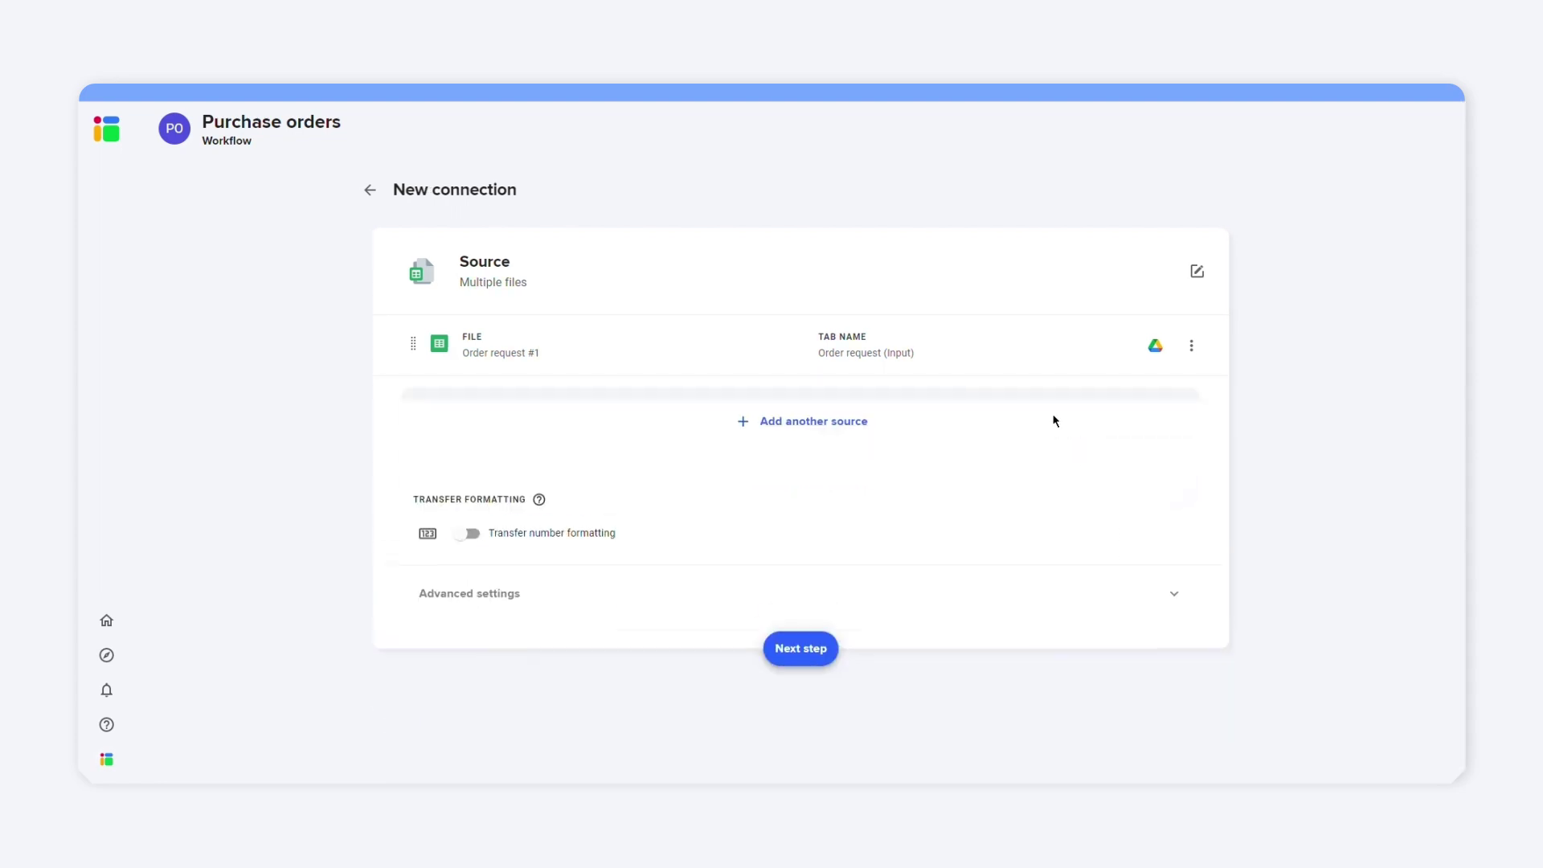
pyautogui.click(1114, 573)
pyautogui.click(1114, 573)
pyautogui.click(1102, 558)
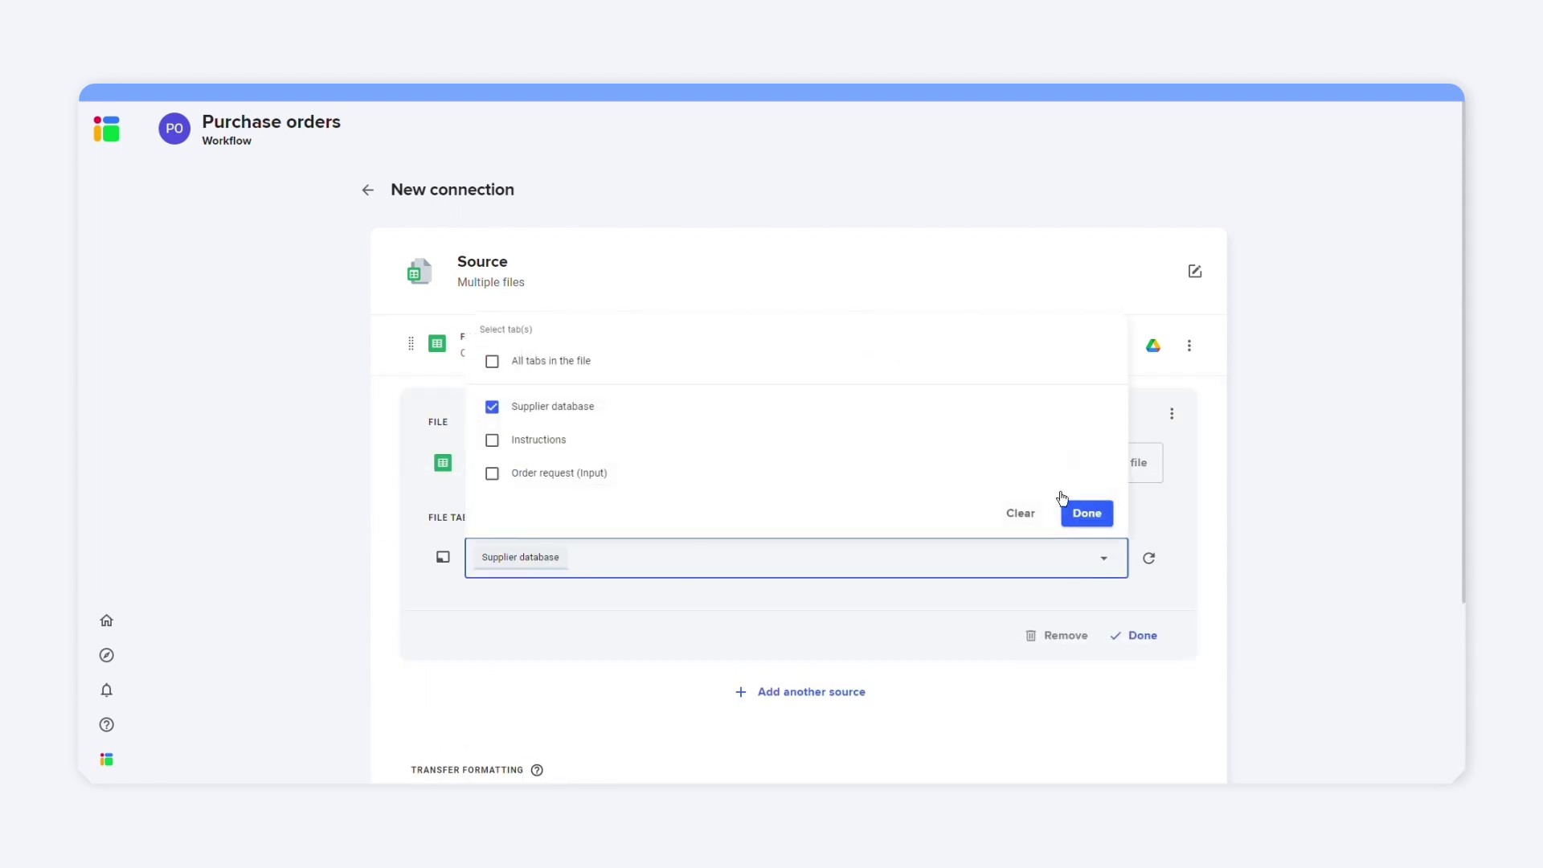
pyautogui.click(1101, 475)
pyautogui.click(1086, 513)
pyautogui.click(1140, 644)
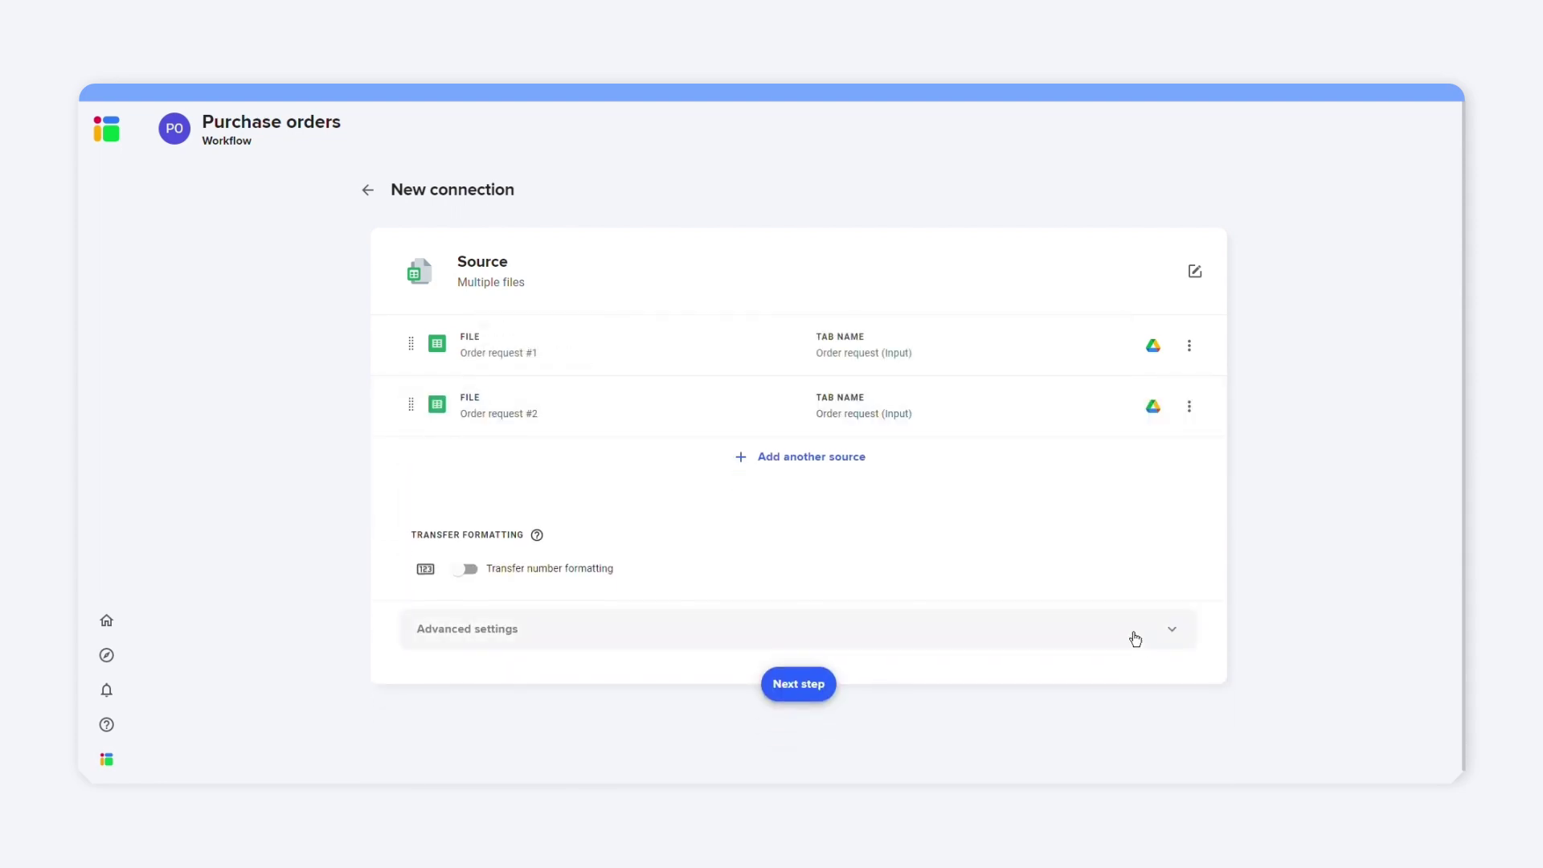
# Enable Transfer number formatting and expand the Advanced settings.
pyautogui.click(467, 570)
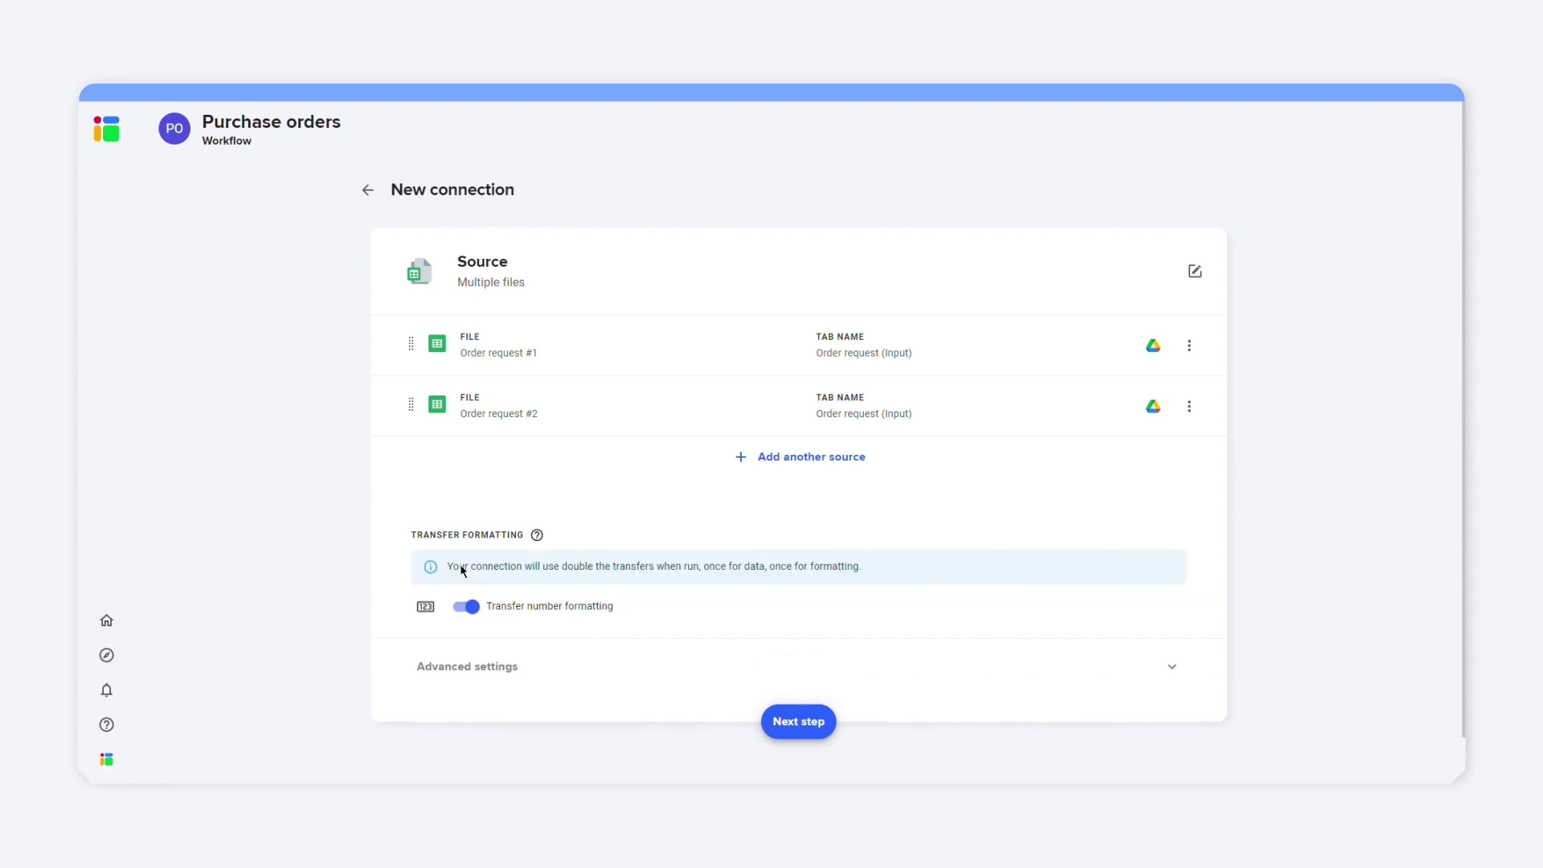
pyautogui.click(1188, 680)
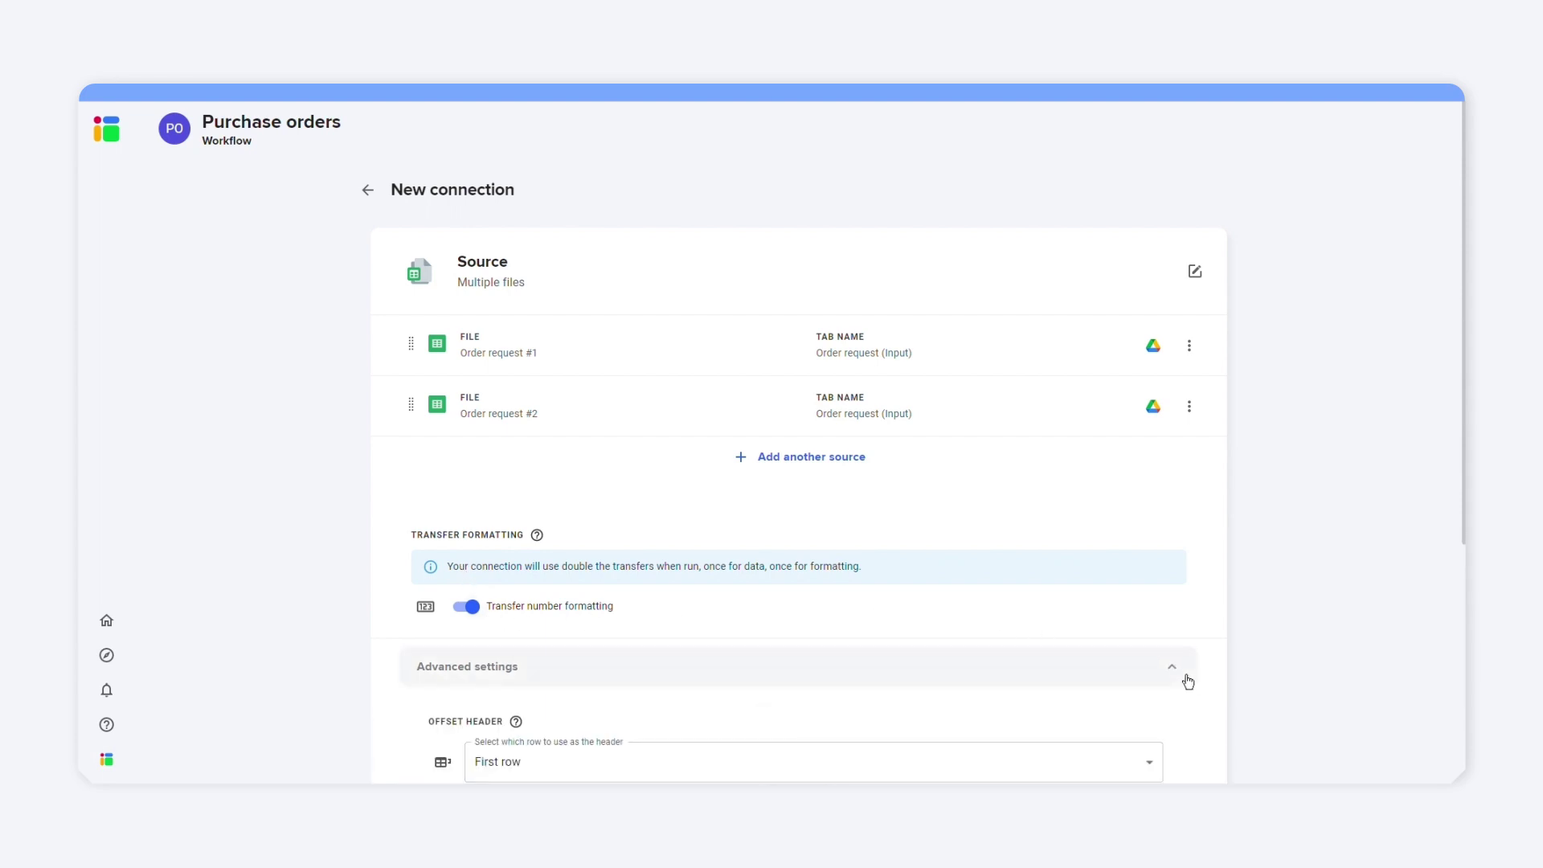
pyautogui.scroll(-4, 1179, 667)
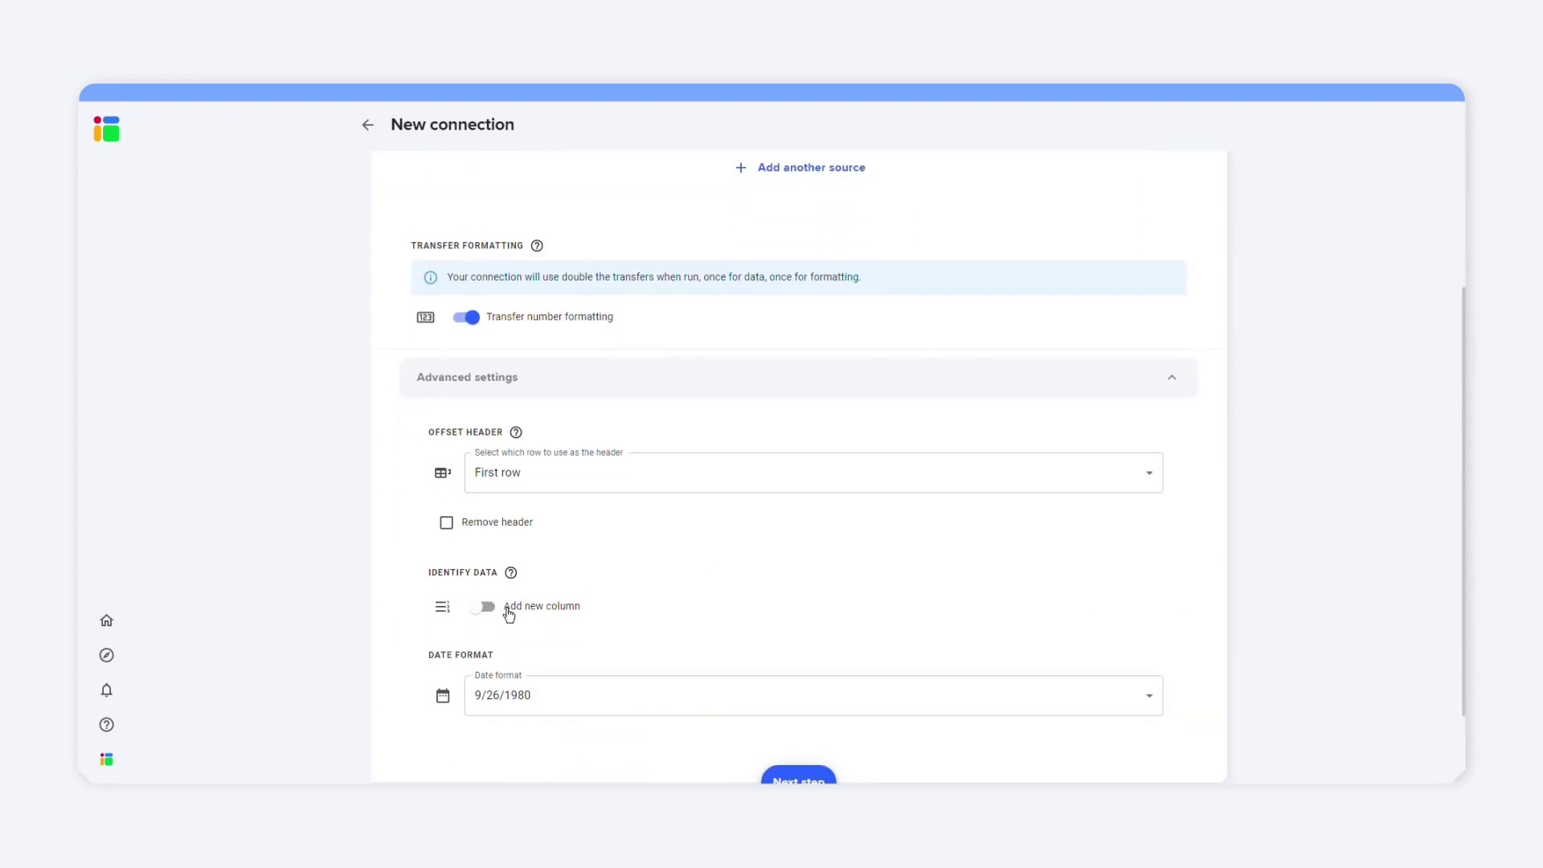
# Add a Source file name identifying column and continue to the data processor step.
pyautogui.click(488, 613)
pyautogui.click(689, 659)
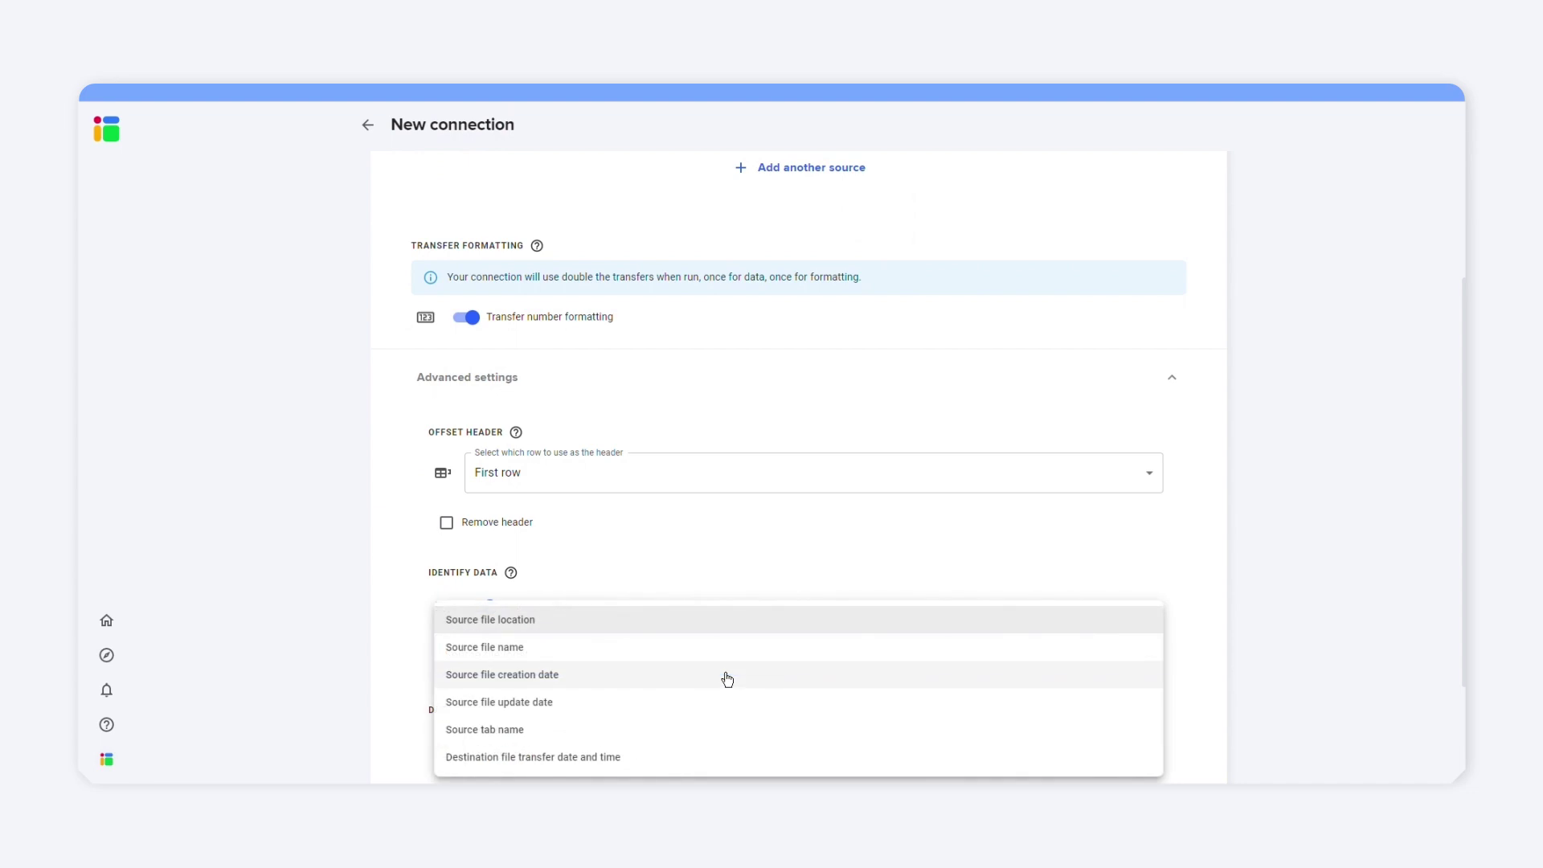
pyautogui.click(723, 650)
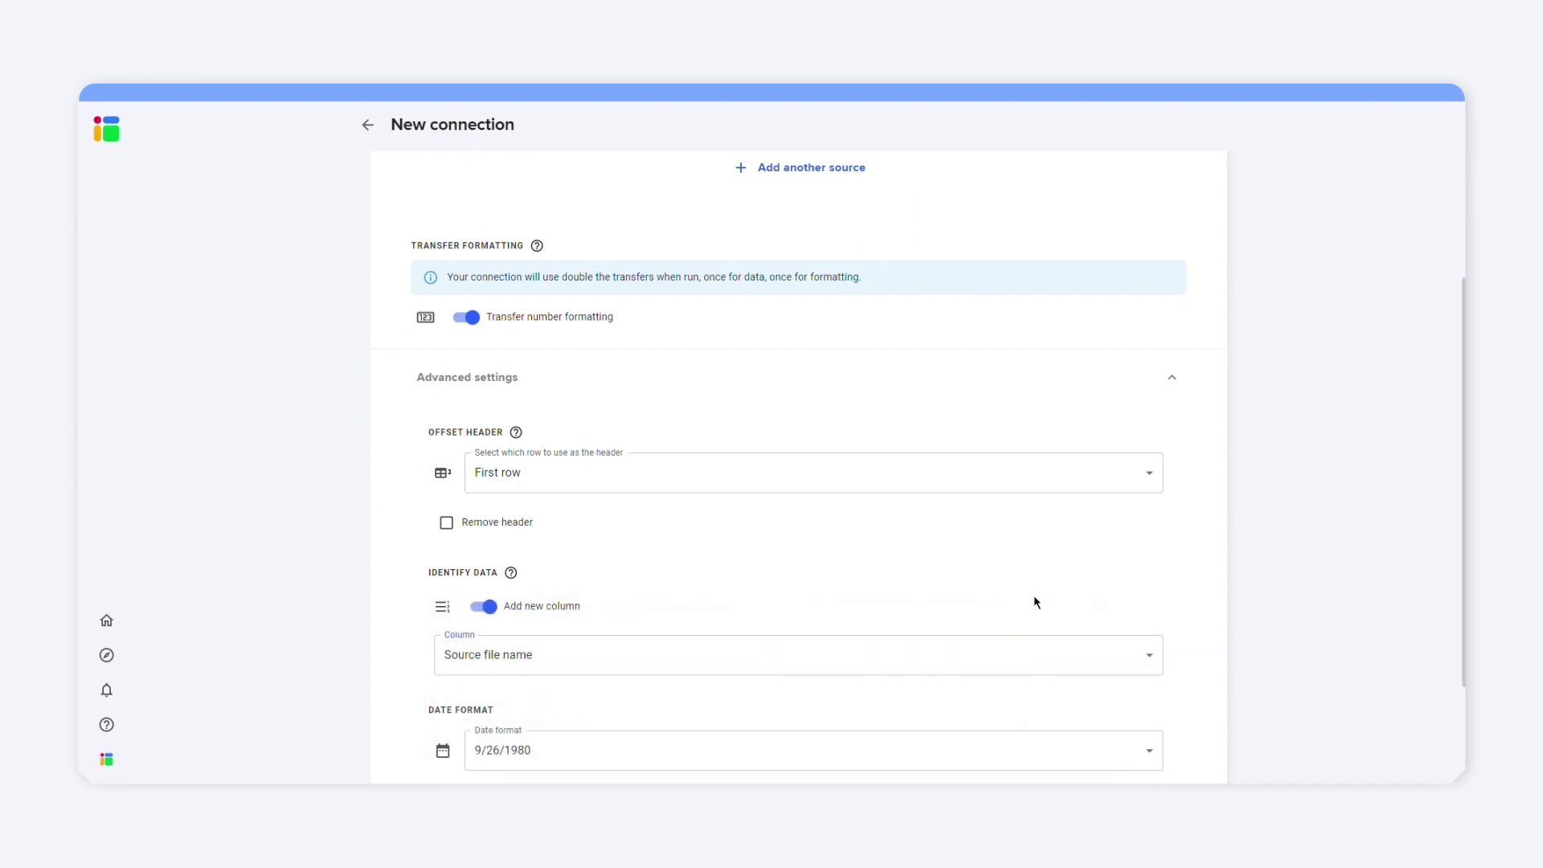
pyautogui.scroll(-2, 1035, 597)
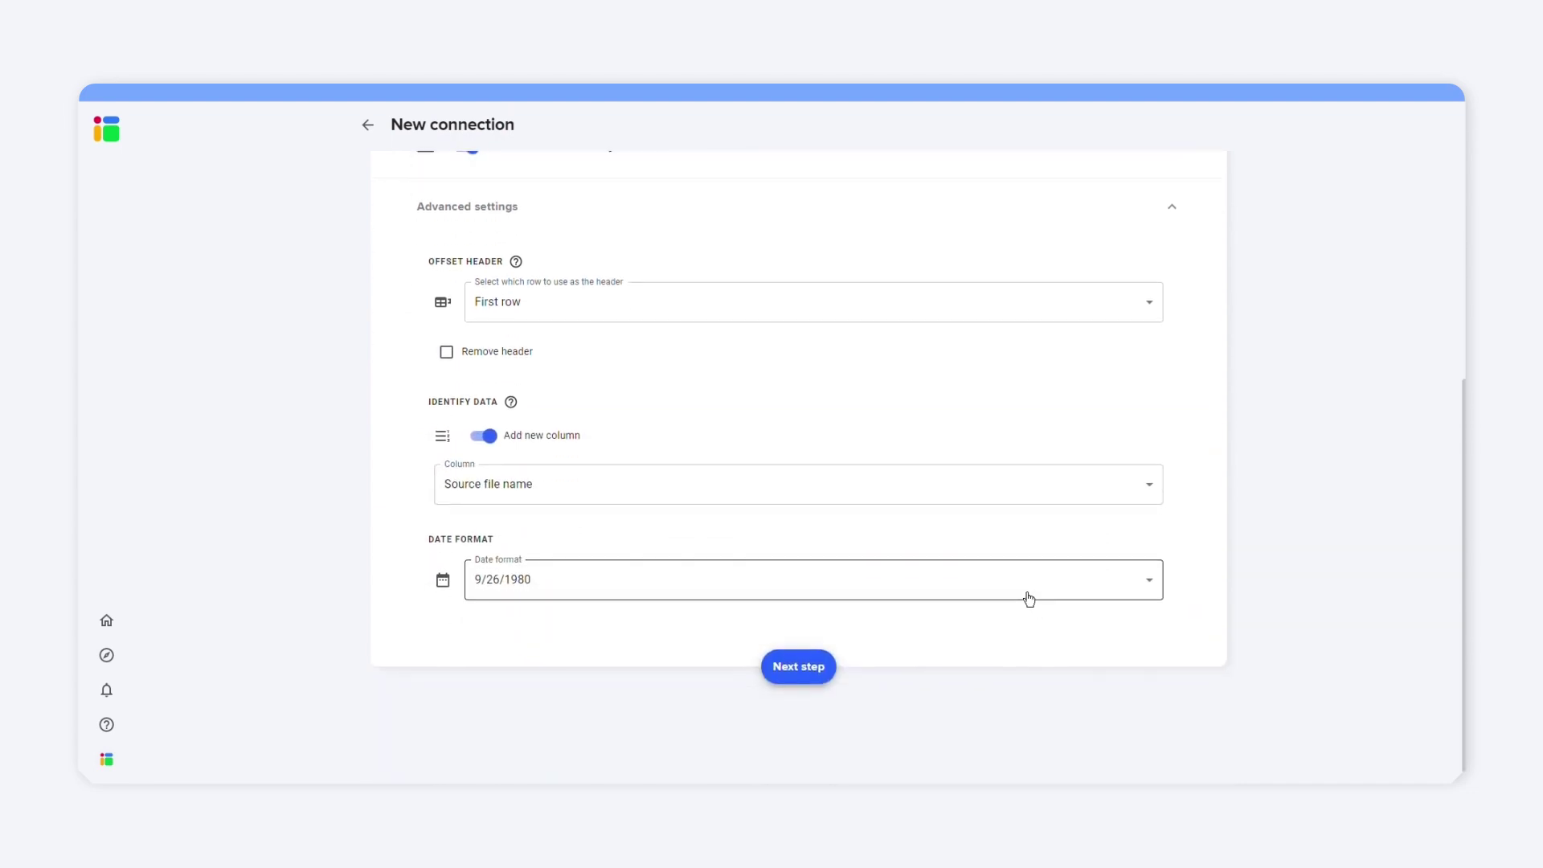
pyautogui.click(817, 672)
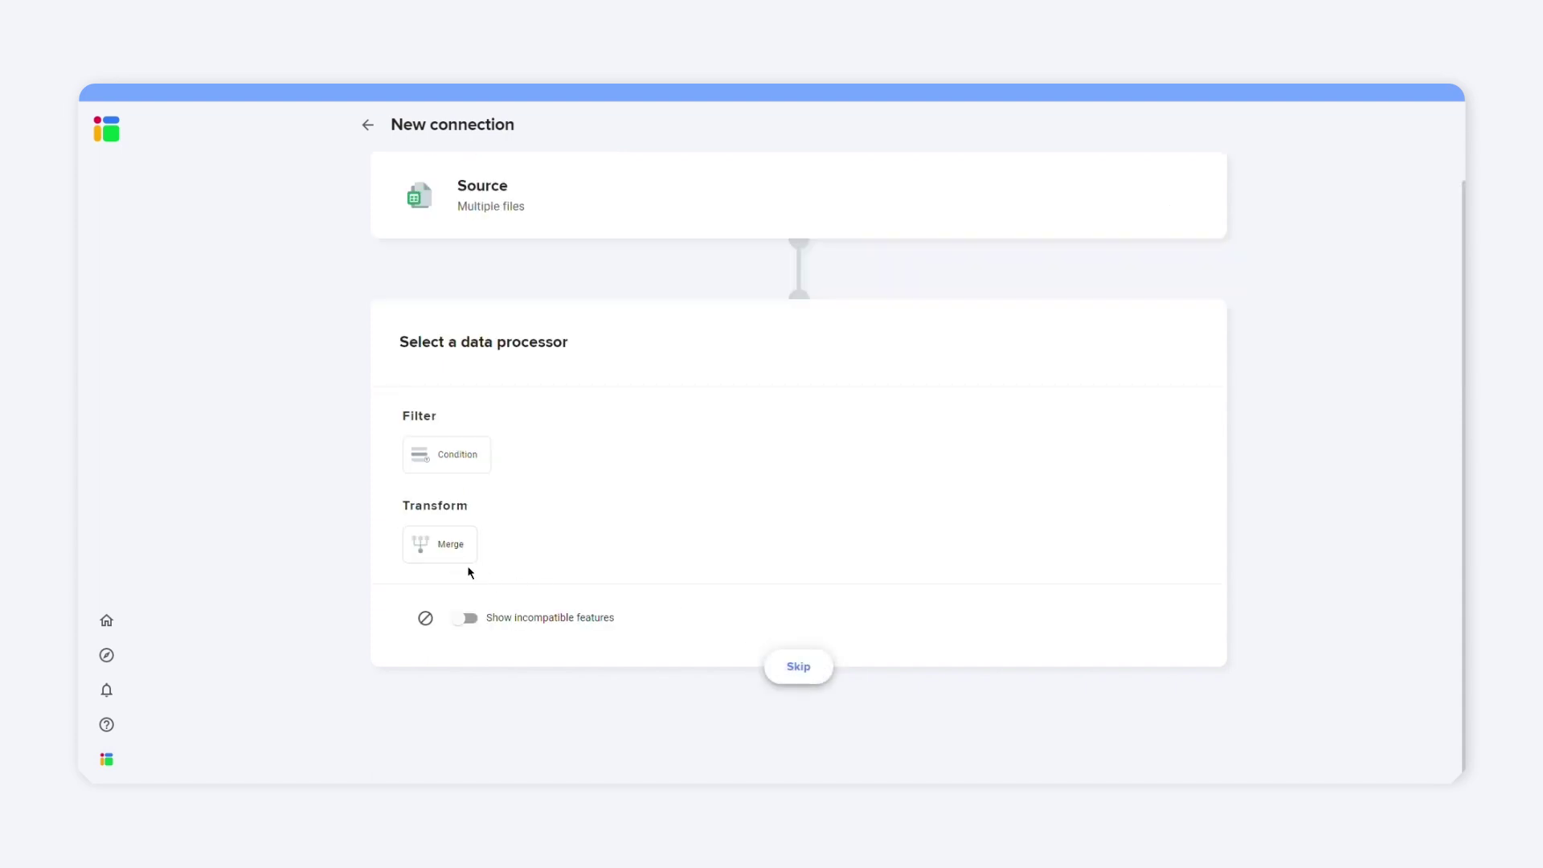
# Add a Merge process with First row as header and continue to the destination step.
pyautogui.click(453, 557)
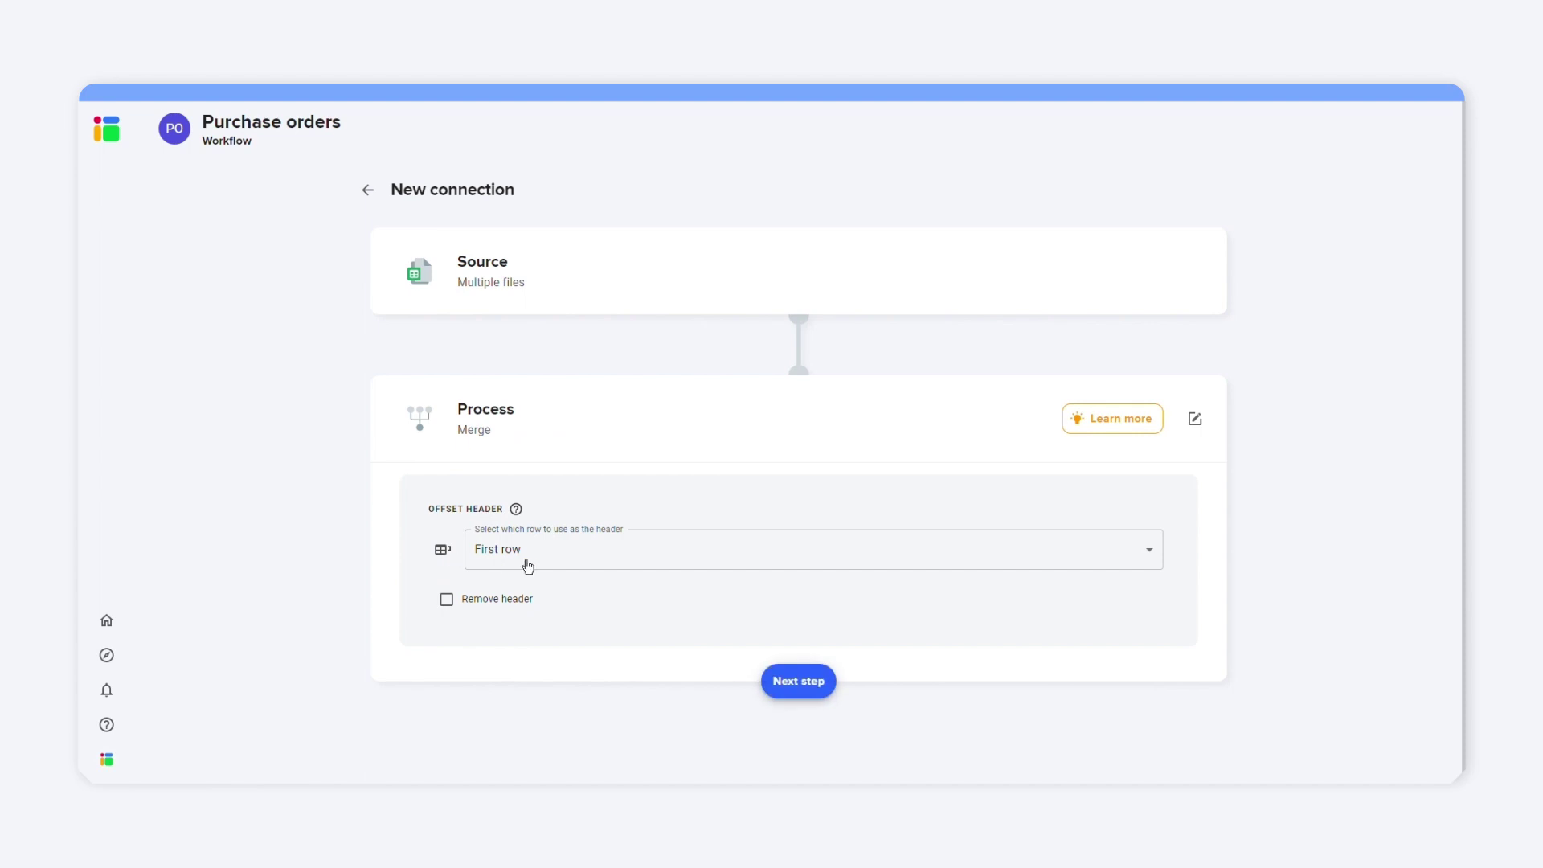
pyautogui.click(1060, 553)
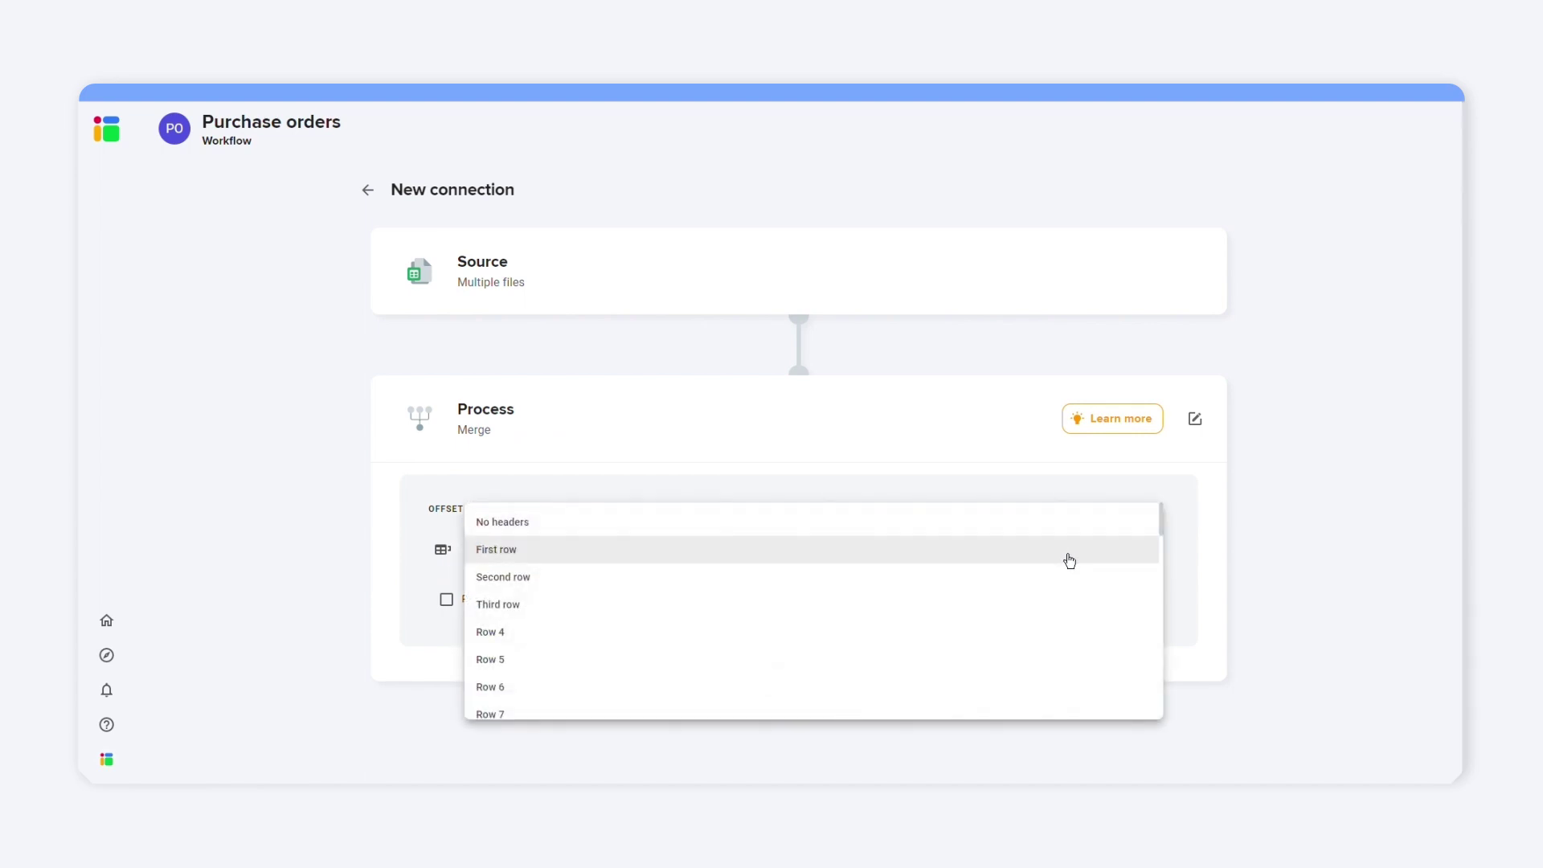
pyautogui.click(1069, 560)
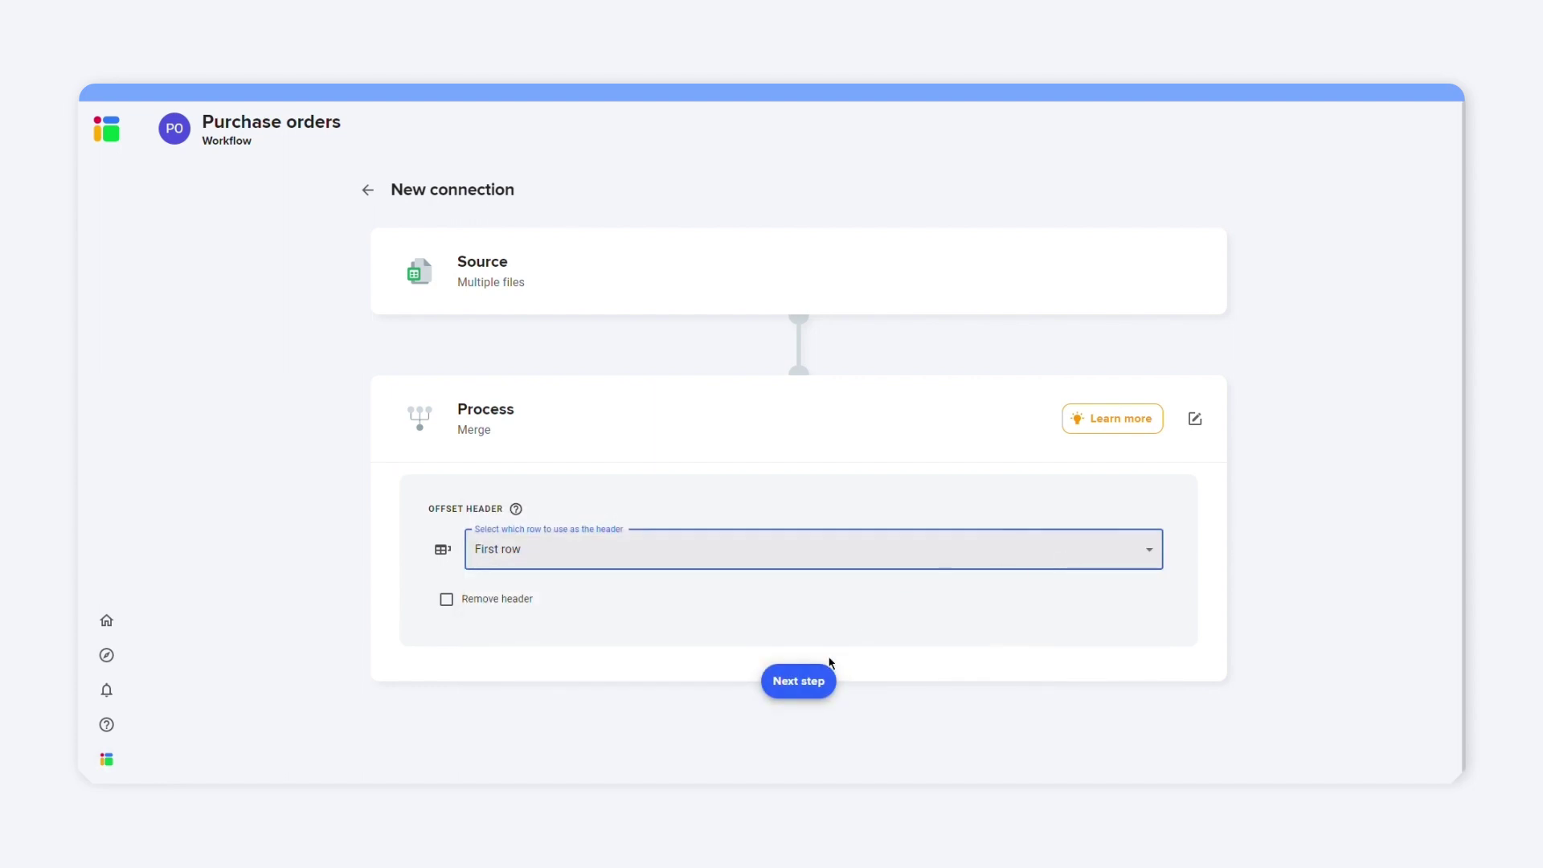
pyautogui.click(780, 682)
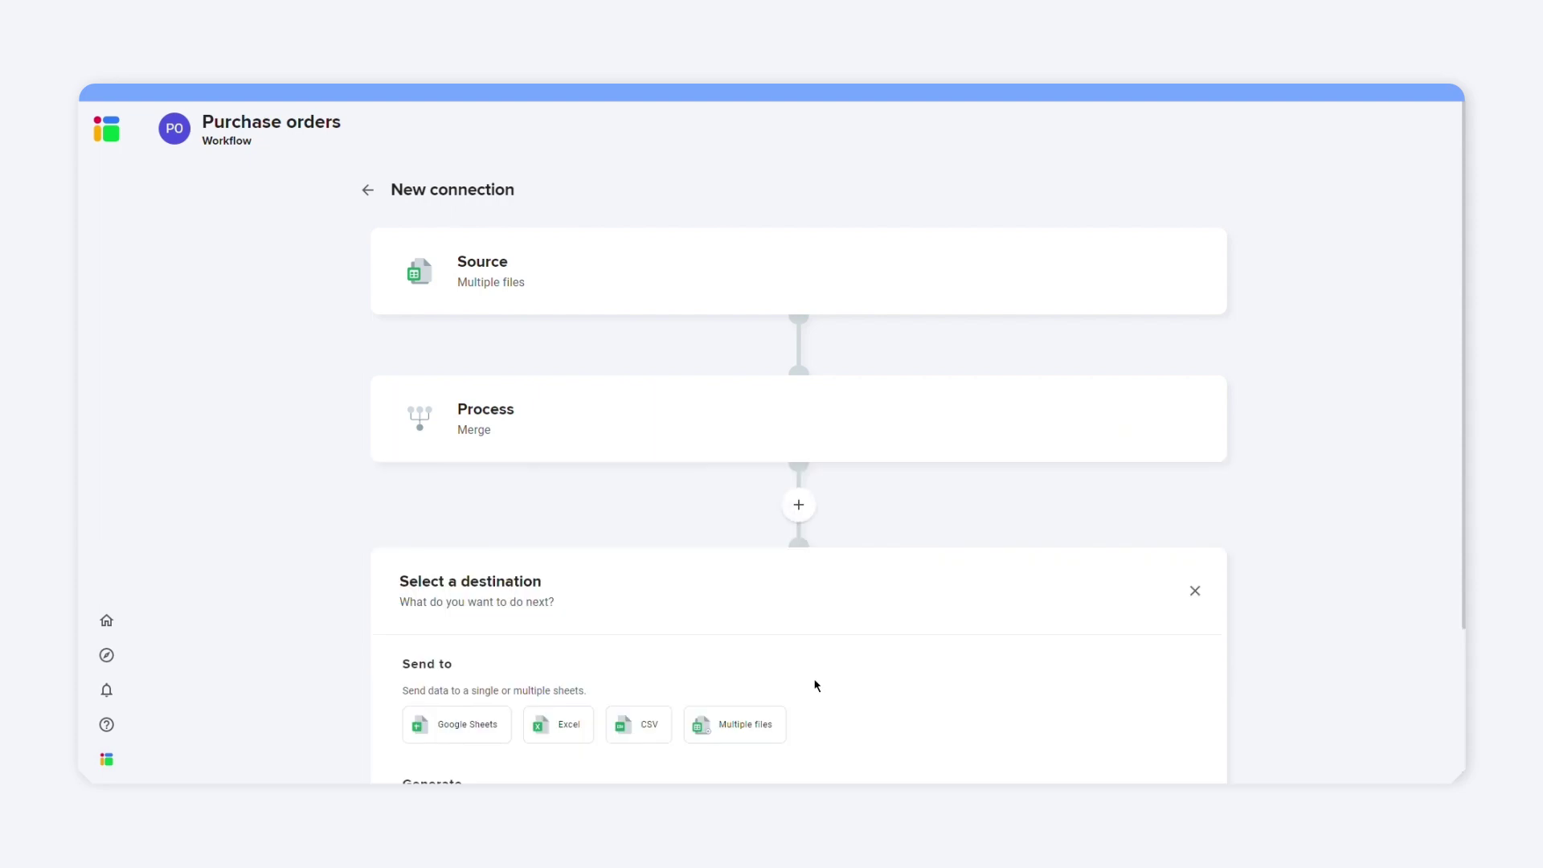
pyautogui.scroll(-3, 816, 684)
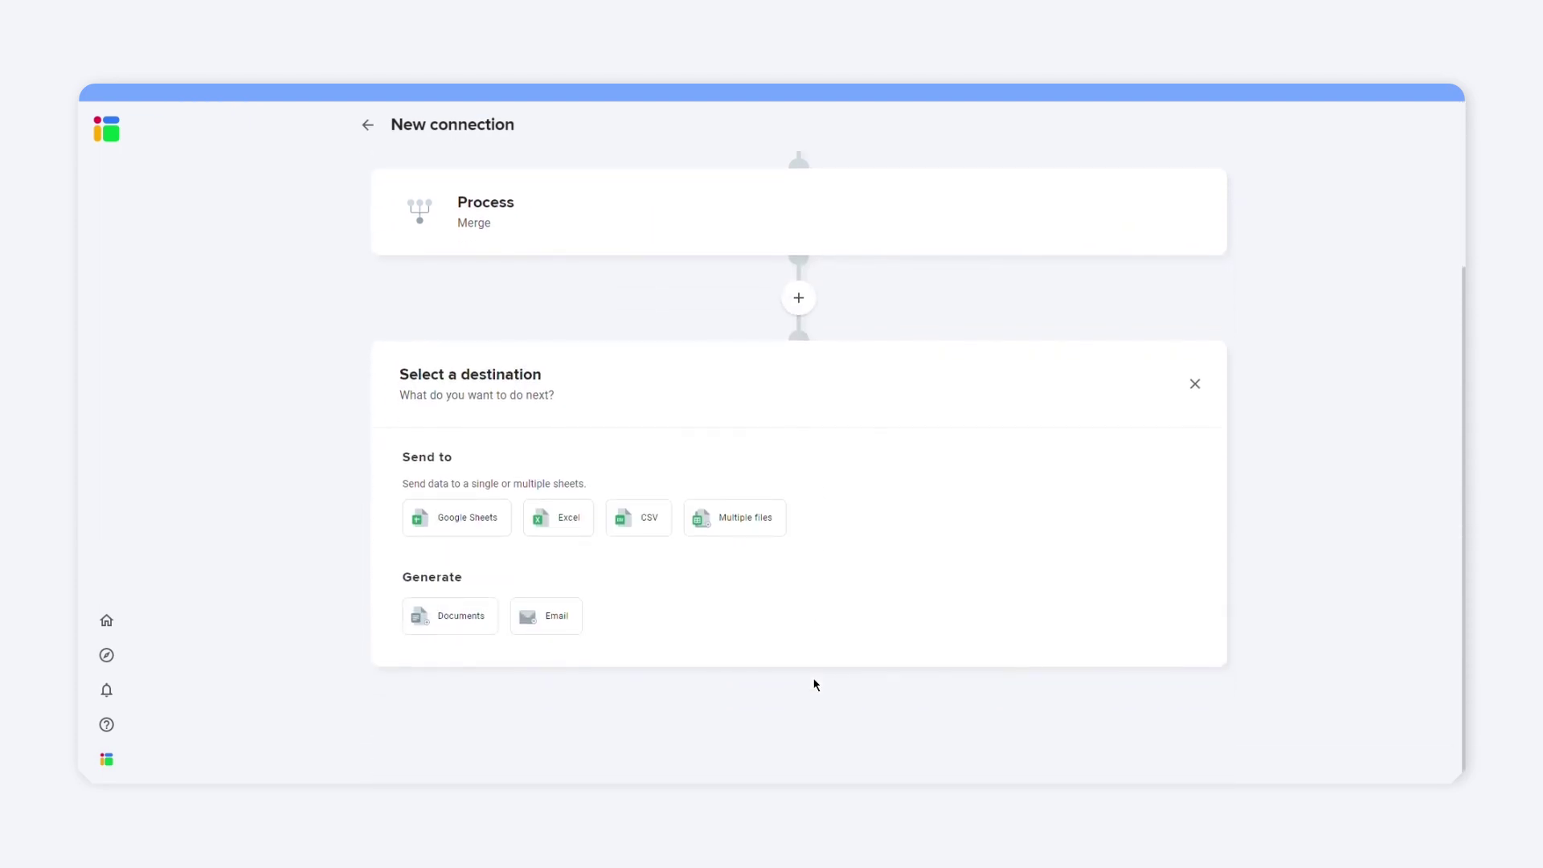
# Output to a new Google Sheets file 'Purchase order requests' with tab 'Order requestes', then save.
pyautogui.click(455, 522)
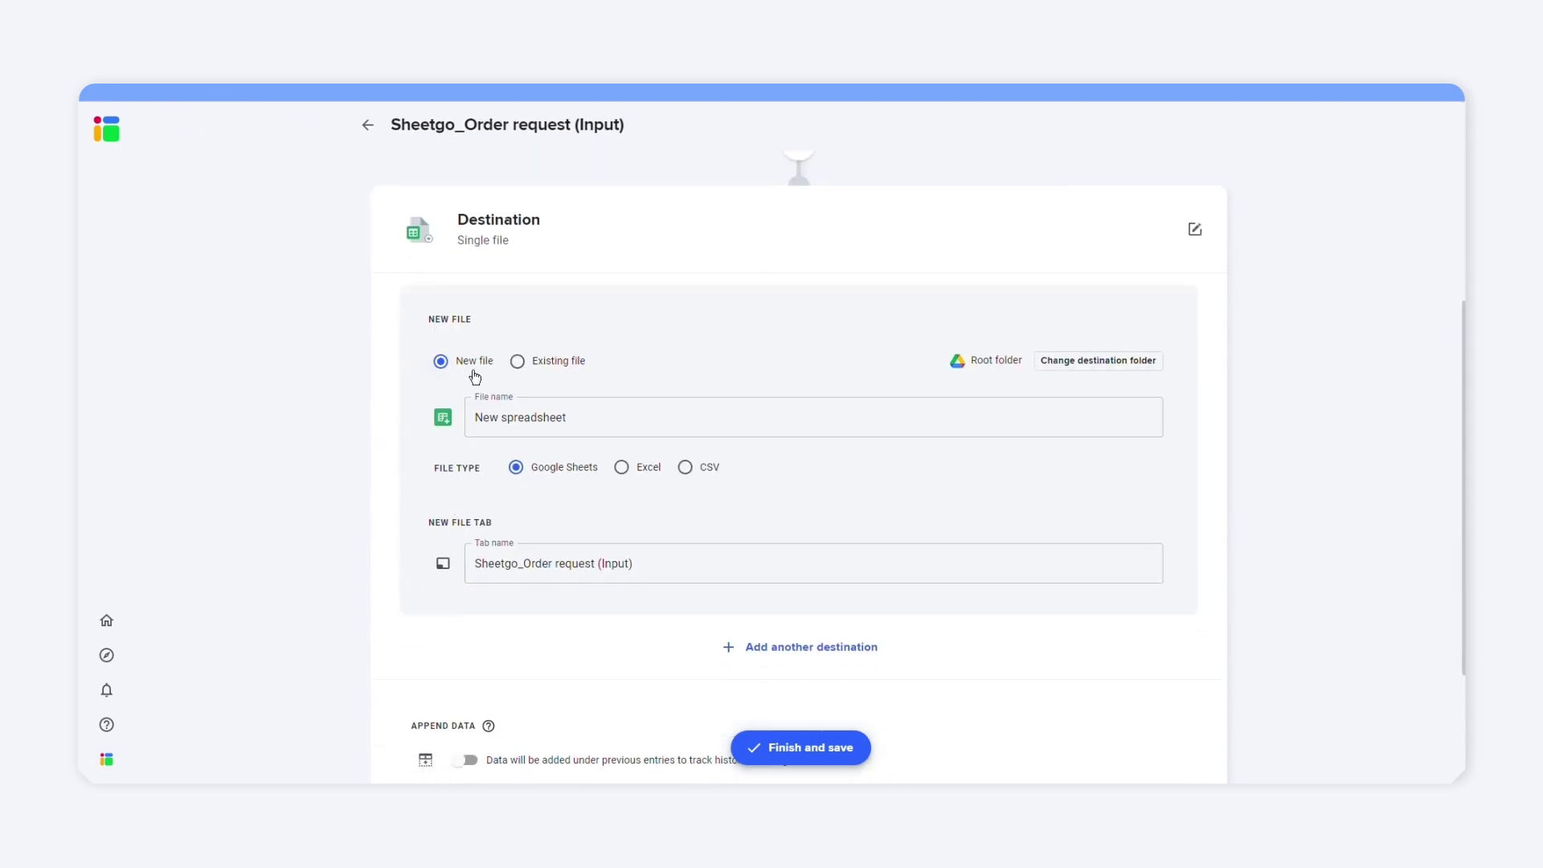
pyautogui.click(598, 435)
pyautogui.hotkey('ctrl', 'a')
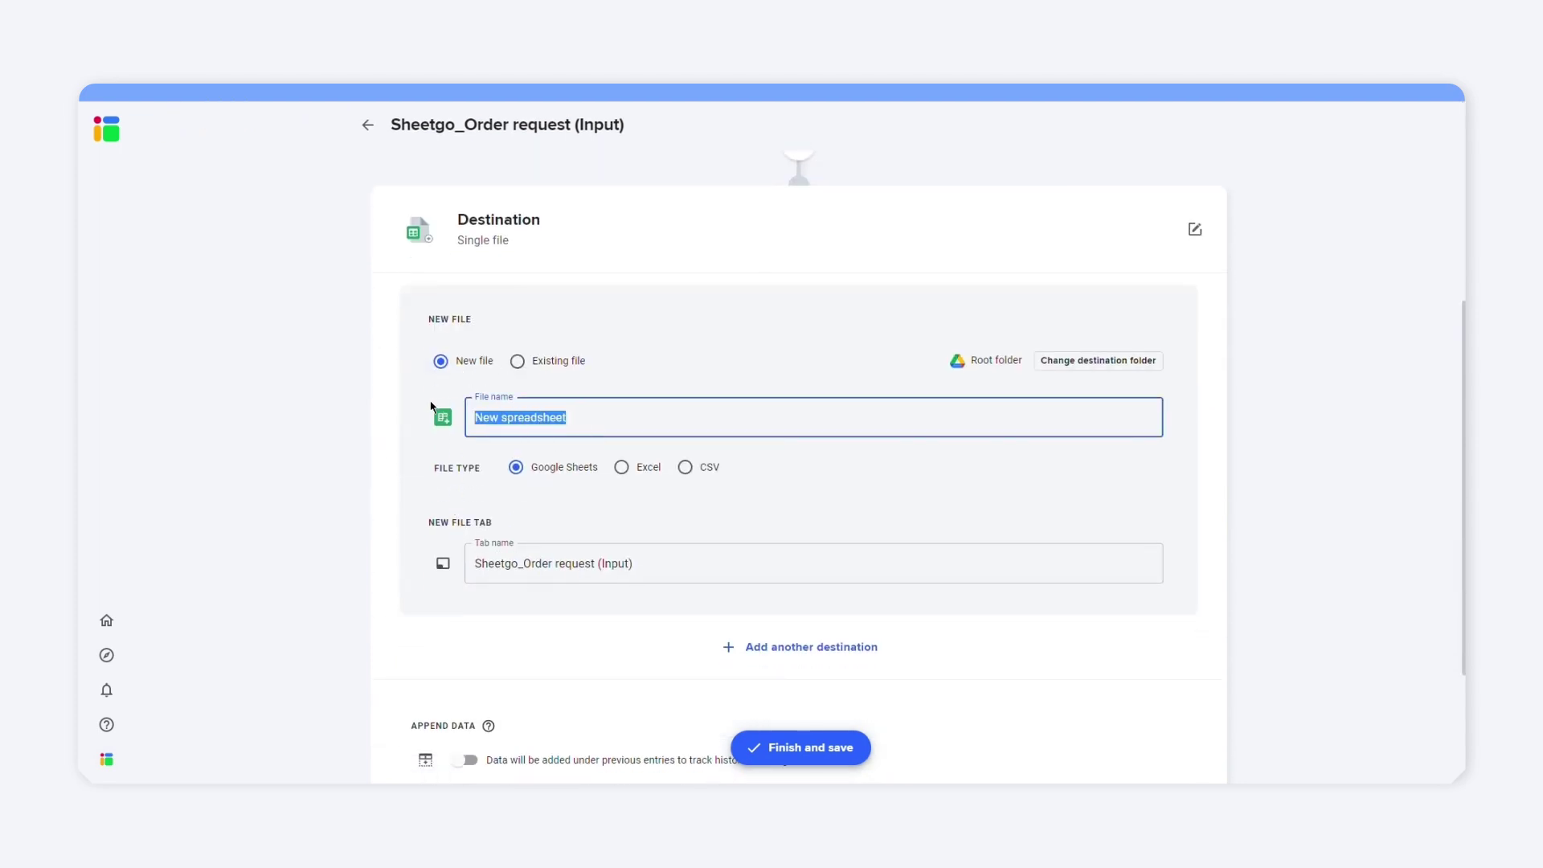
pyautogui.press('BackSpace')
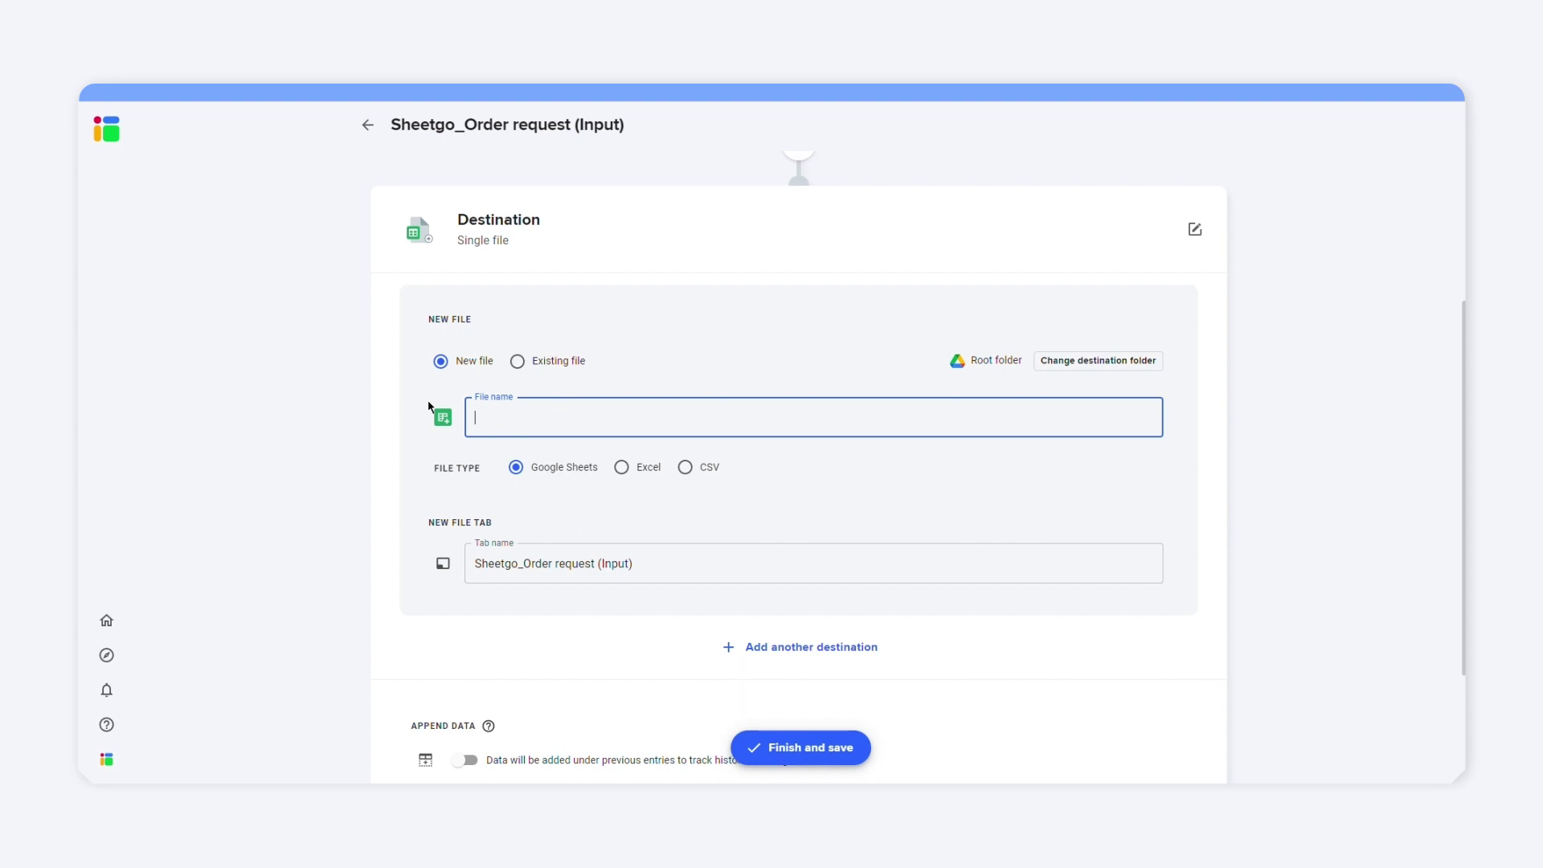
pyautogui.write('Purchase order requests')
pyautogui.press('Tab')
pyautogui.press('Tab')
pyautogui.write('Order requestes')
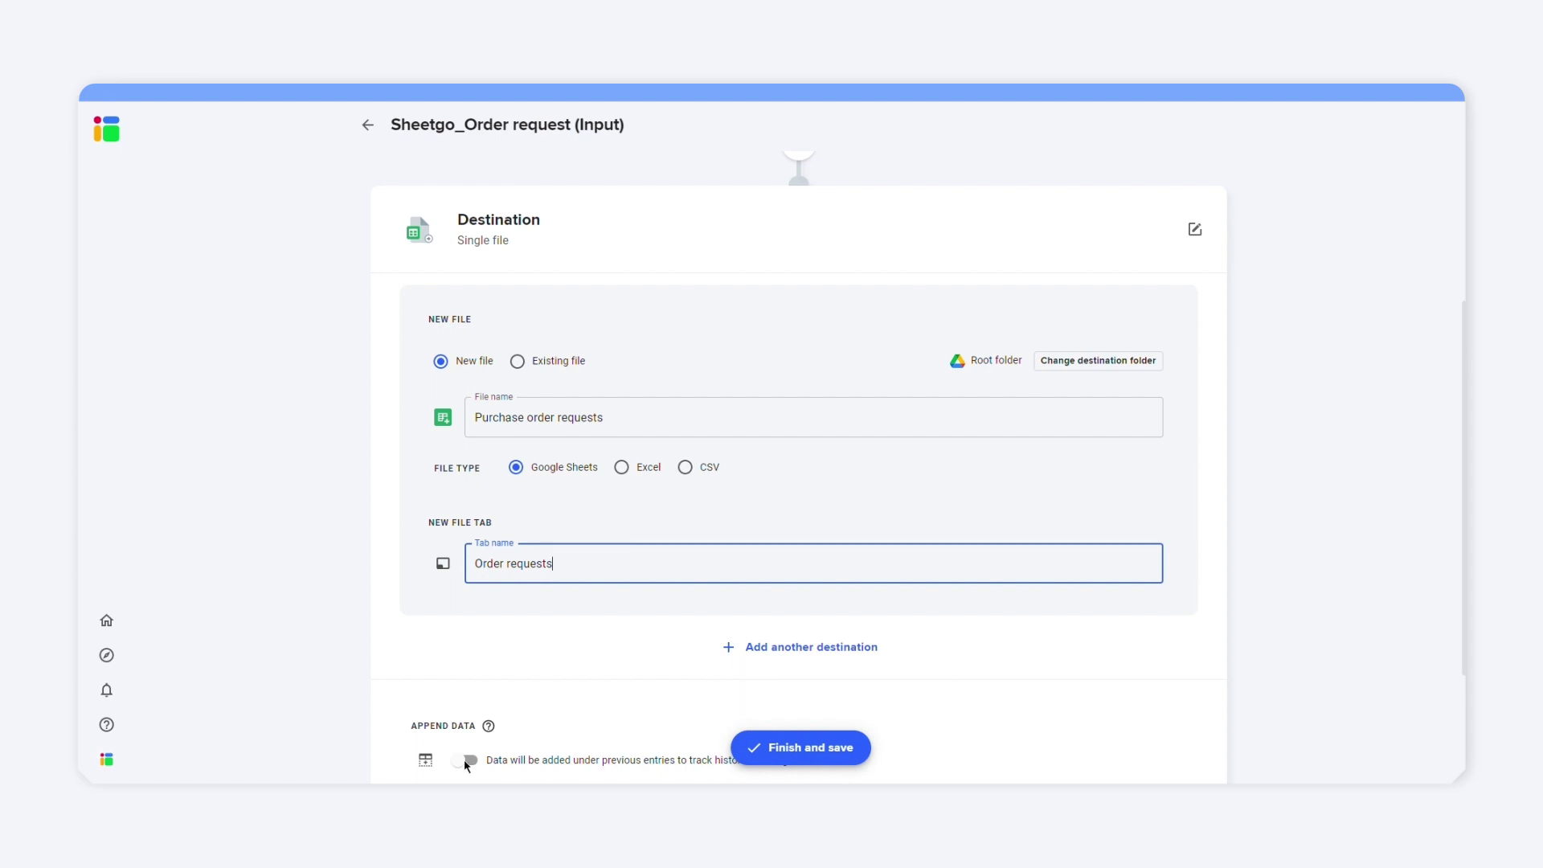
pyautogui.scroll(-3, 765, 713)
pyautogui.click(786, 747)
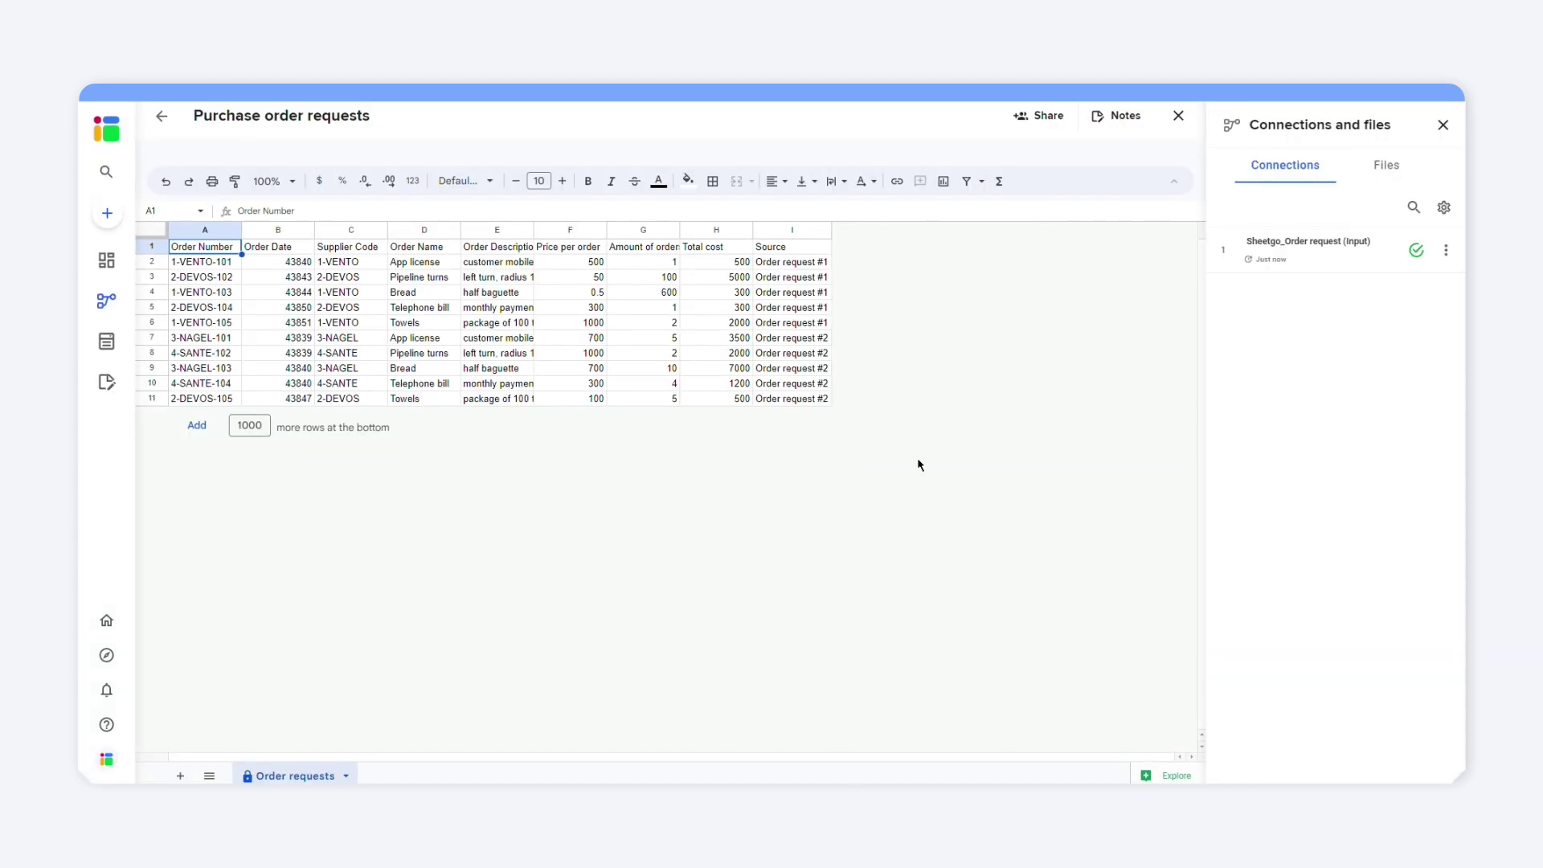
# Close the Purchase order requests sheet to return to the workflow's Get started page.
pyautogui.click(1179, 116)
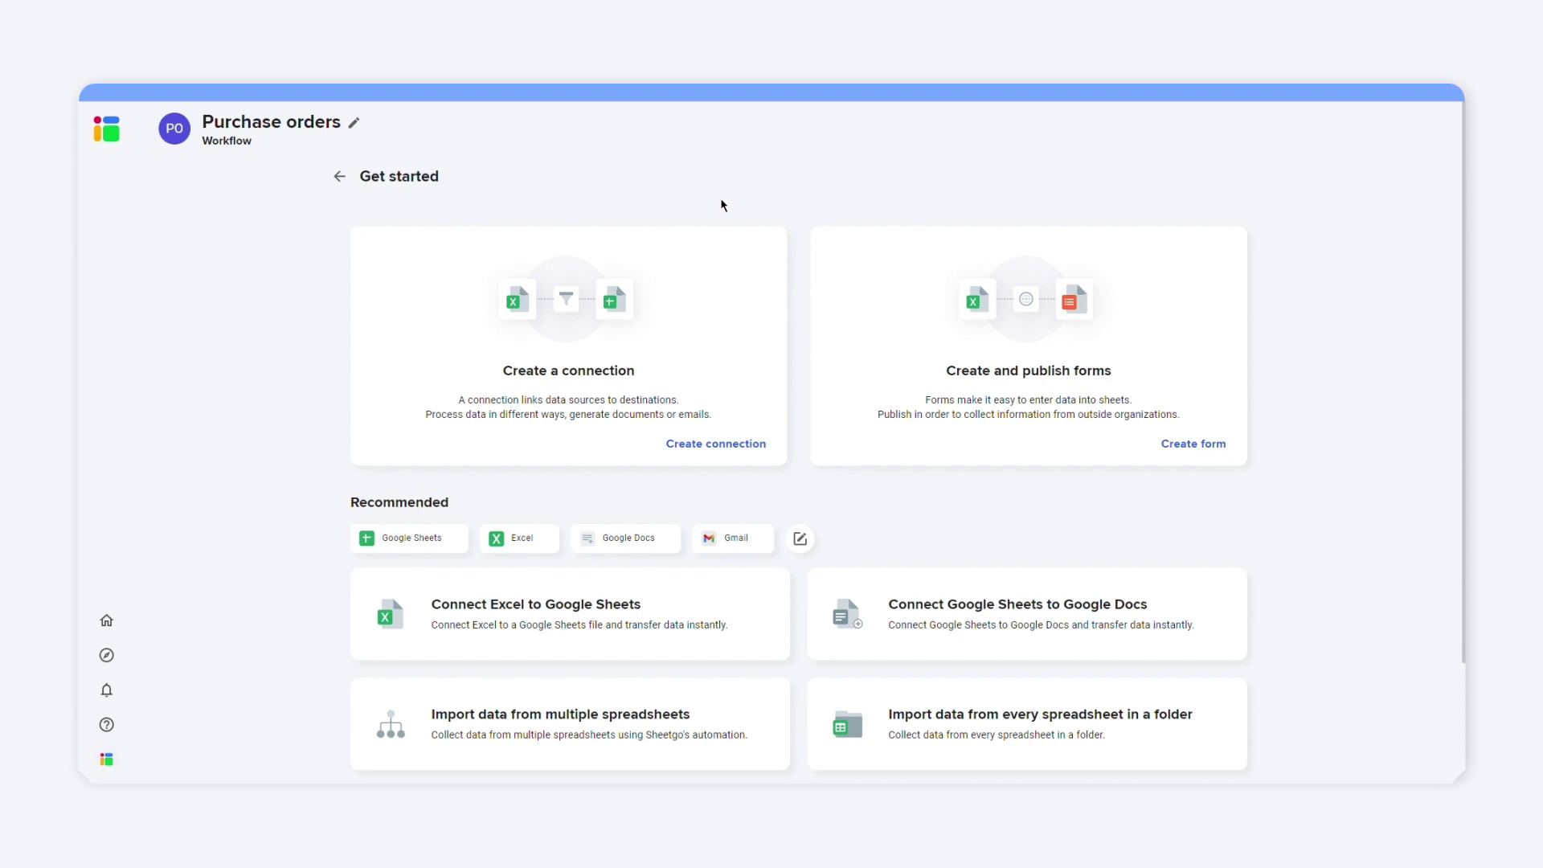
# Start a new Files-in-a-folder connection with the POs folder as source.
pyautogui.click(735, 442)
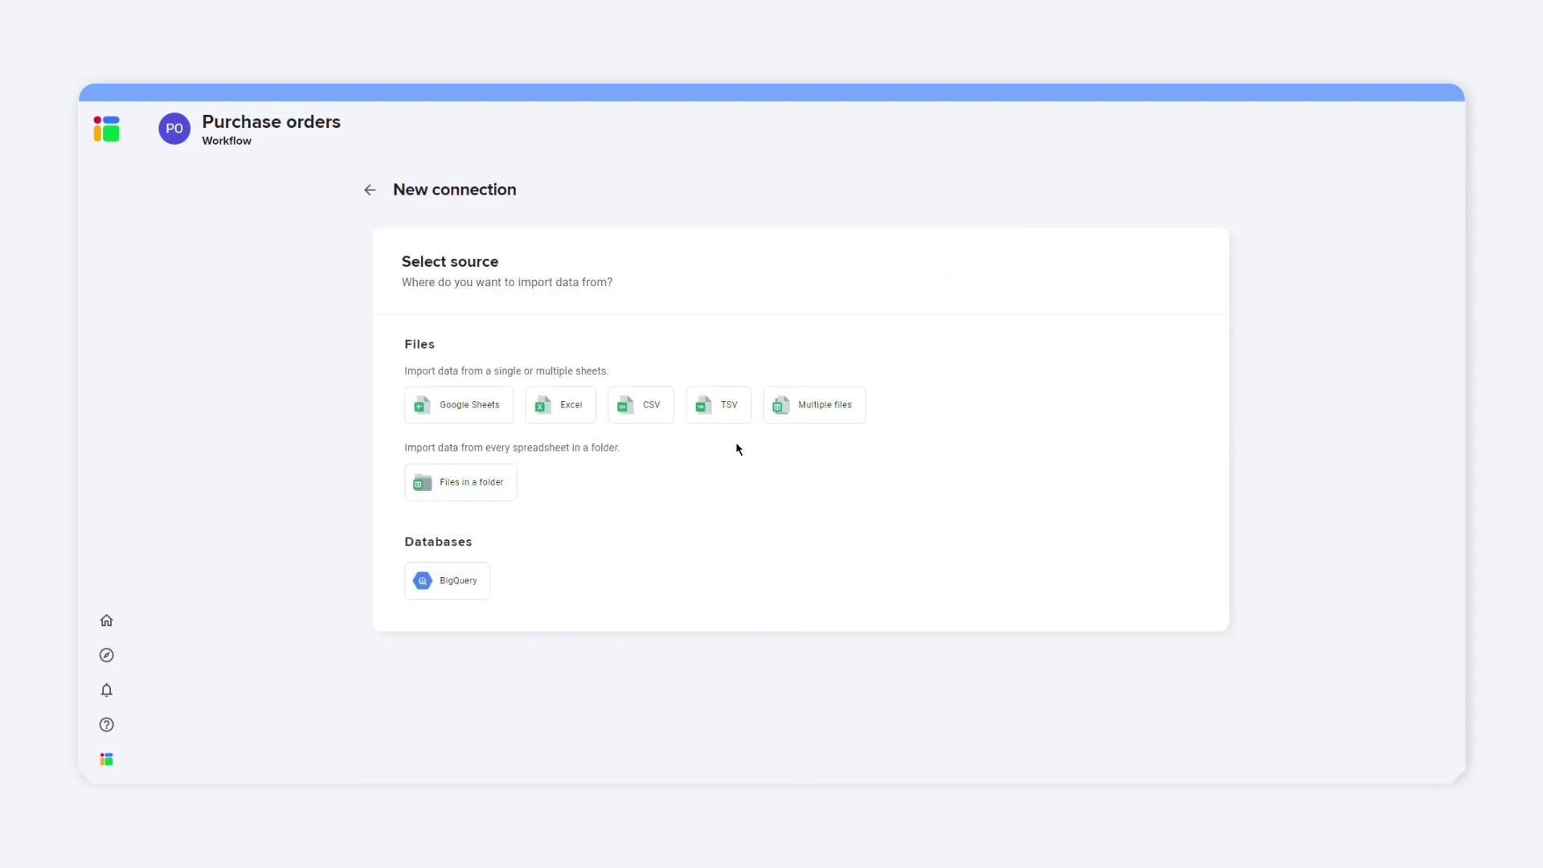
pyautogui.click(501, 499)
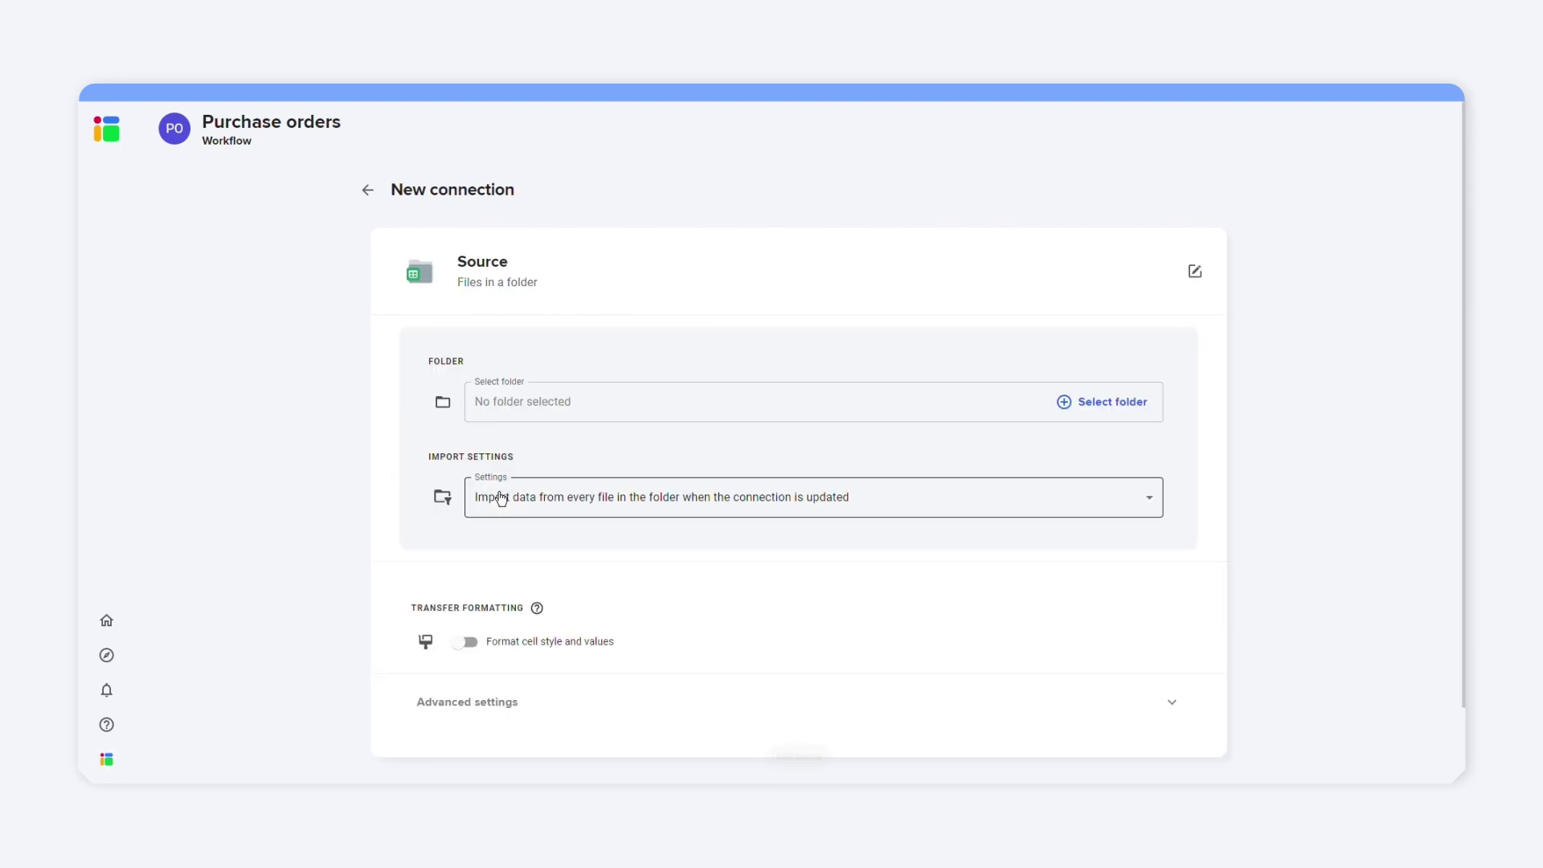
pyautogui.click(1074, 403)
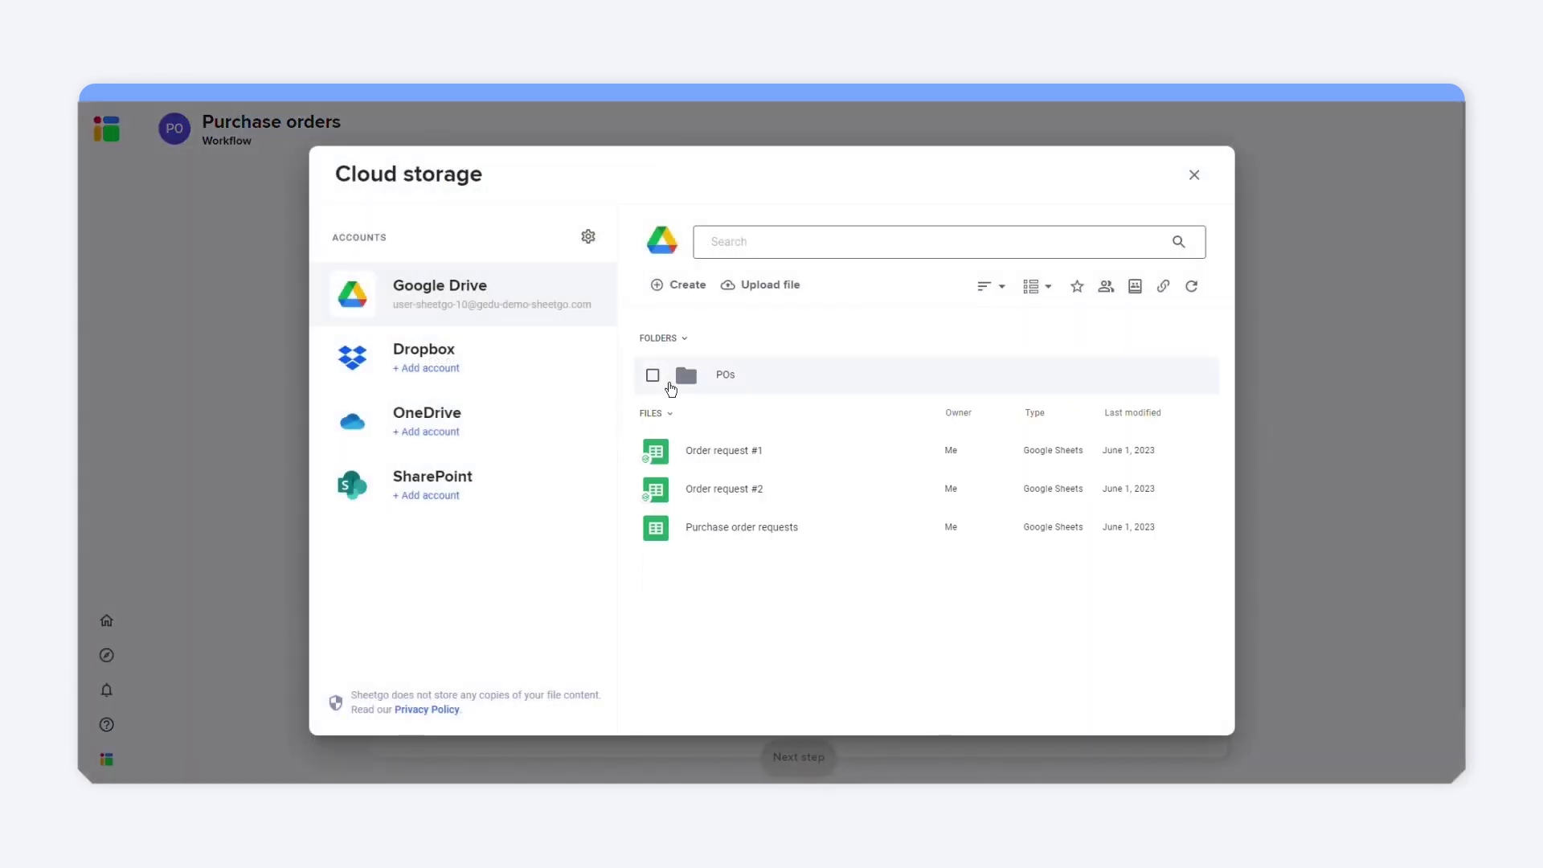
pyautogui.click(654, 376)
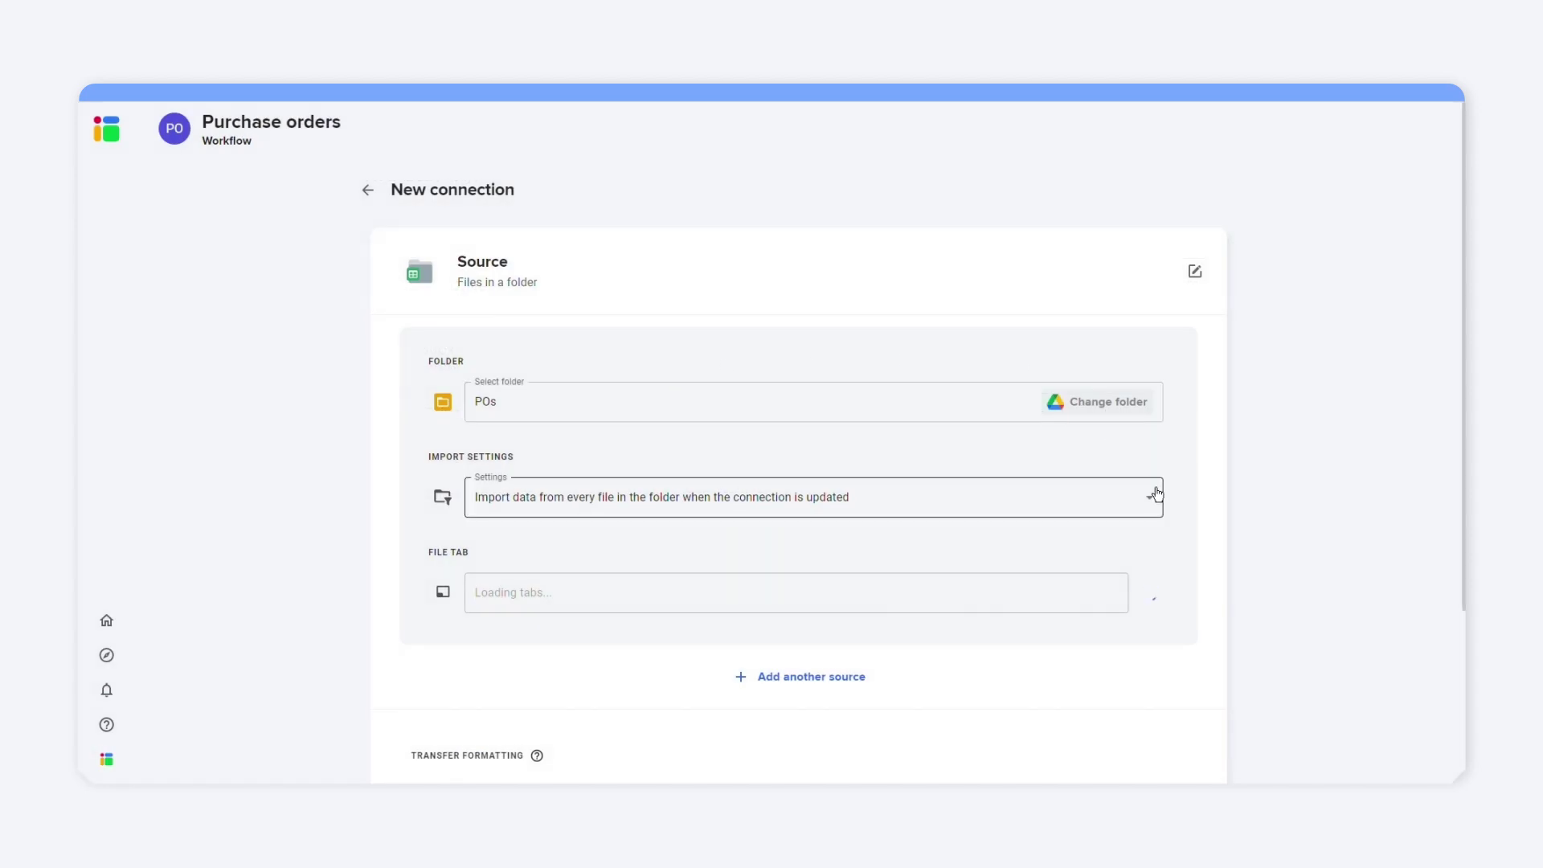
# Import data from every file in the folder, reading the Order request (Input) tab.
pyautogui.click(1157, 497)
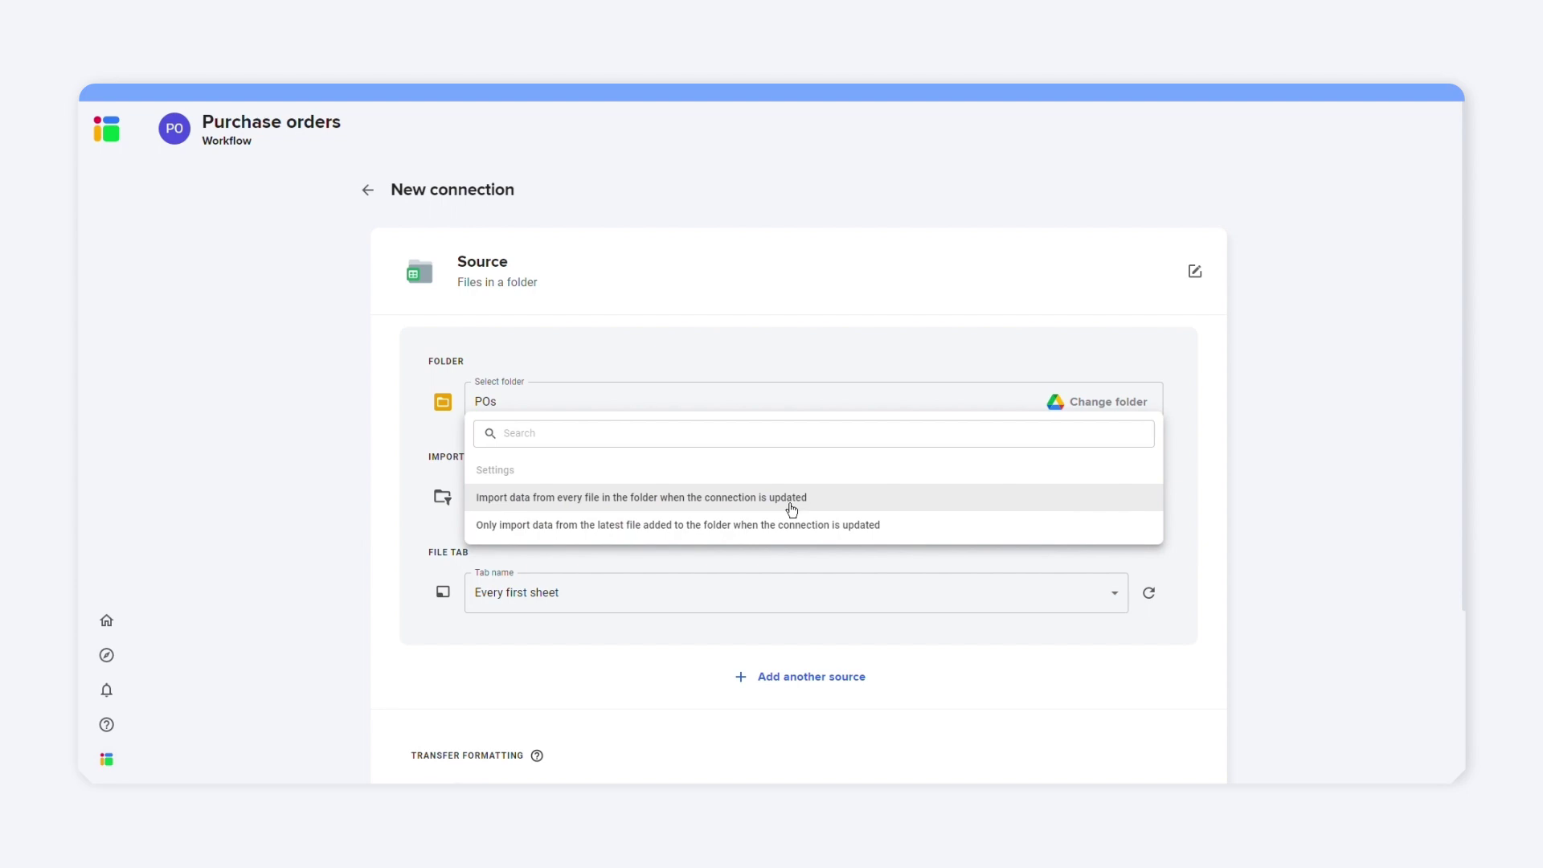
pyautogui.click(906, 497)
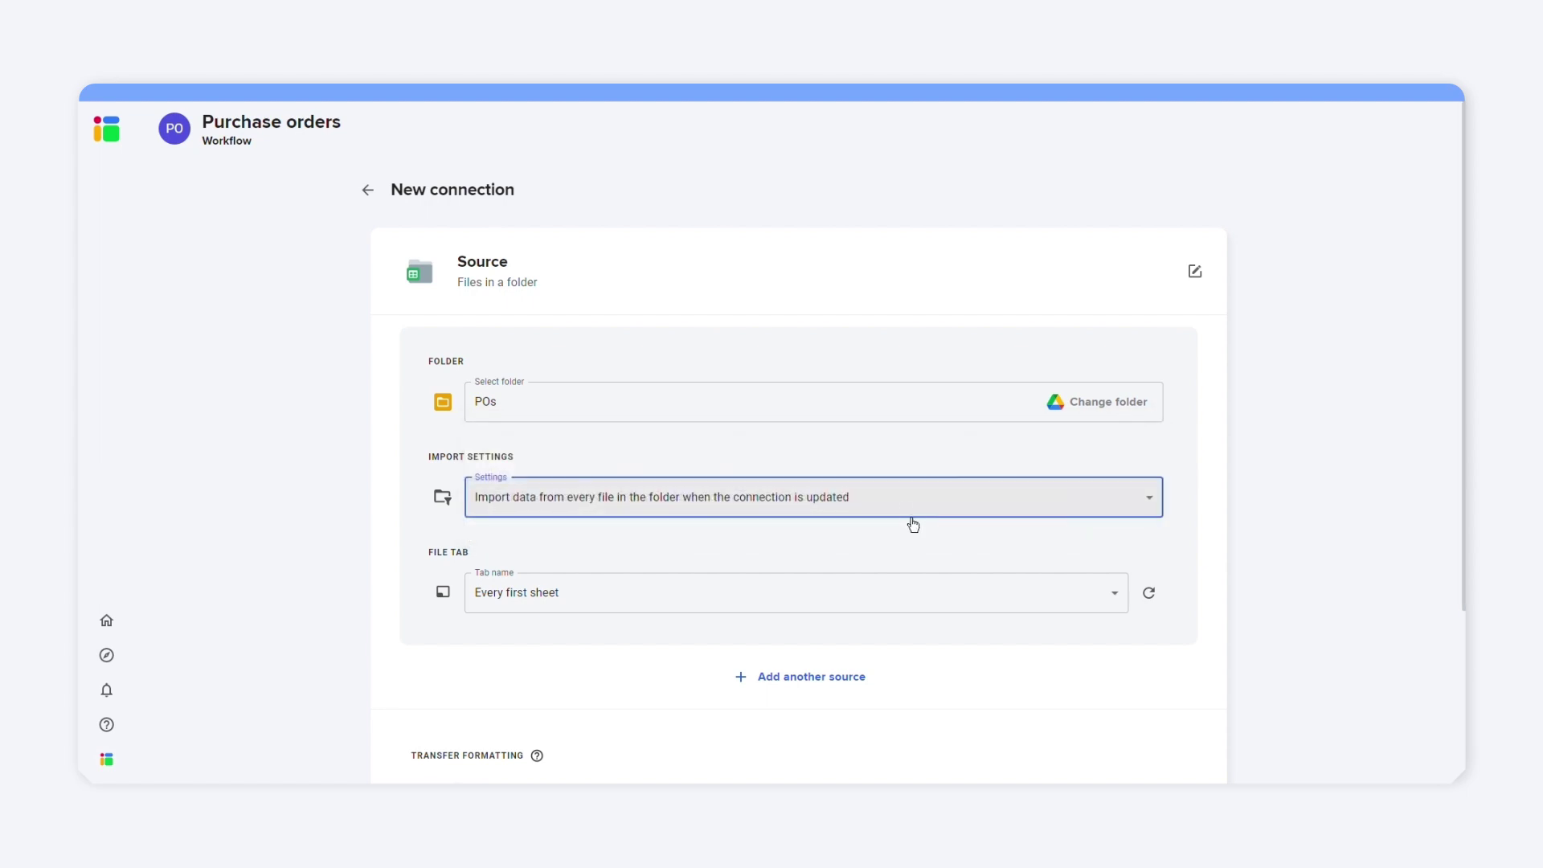
pyautogui.click(1056, 611)
pyautogui.click(1085, 645)
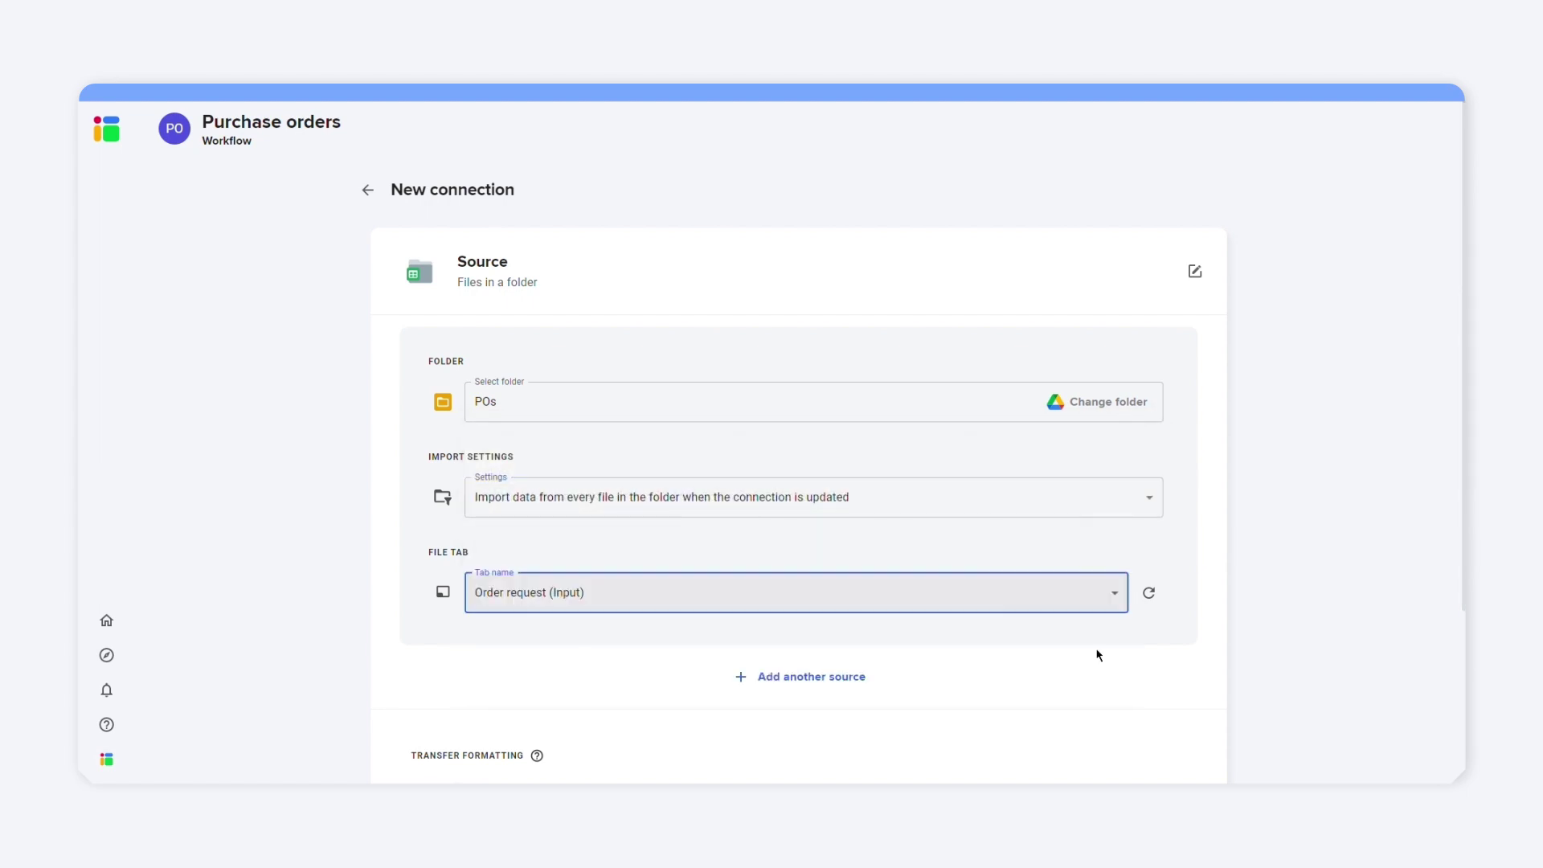
pyautogui.scroll(-3, 1118, 631)
# Add a source file location identifying column and proceed through the merge step to the destination.
pyautogui.click(1140, 630)
pyautogui.scroll(-3, 642, 570)
pyautogui.click(483, 572)
pyautogui.click(834, 556)
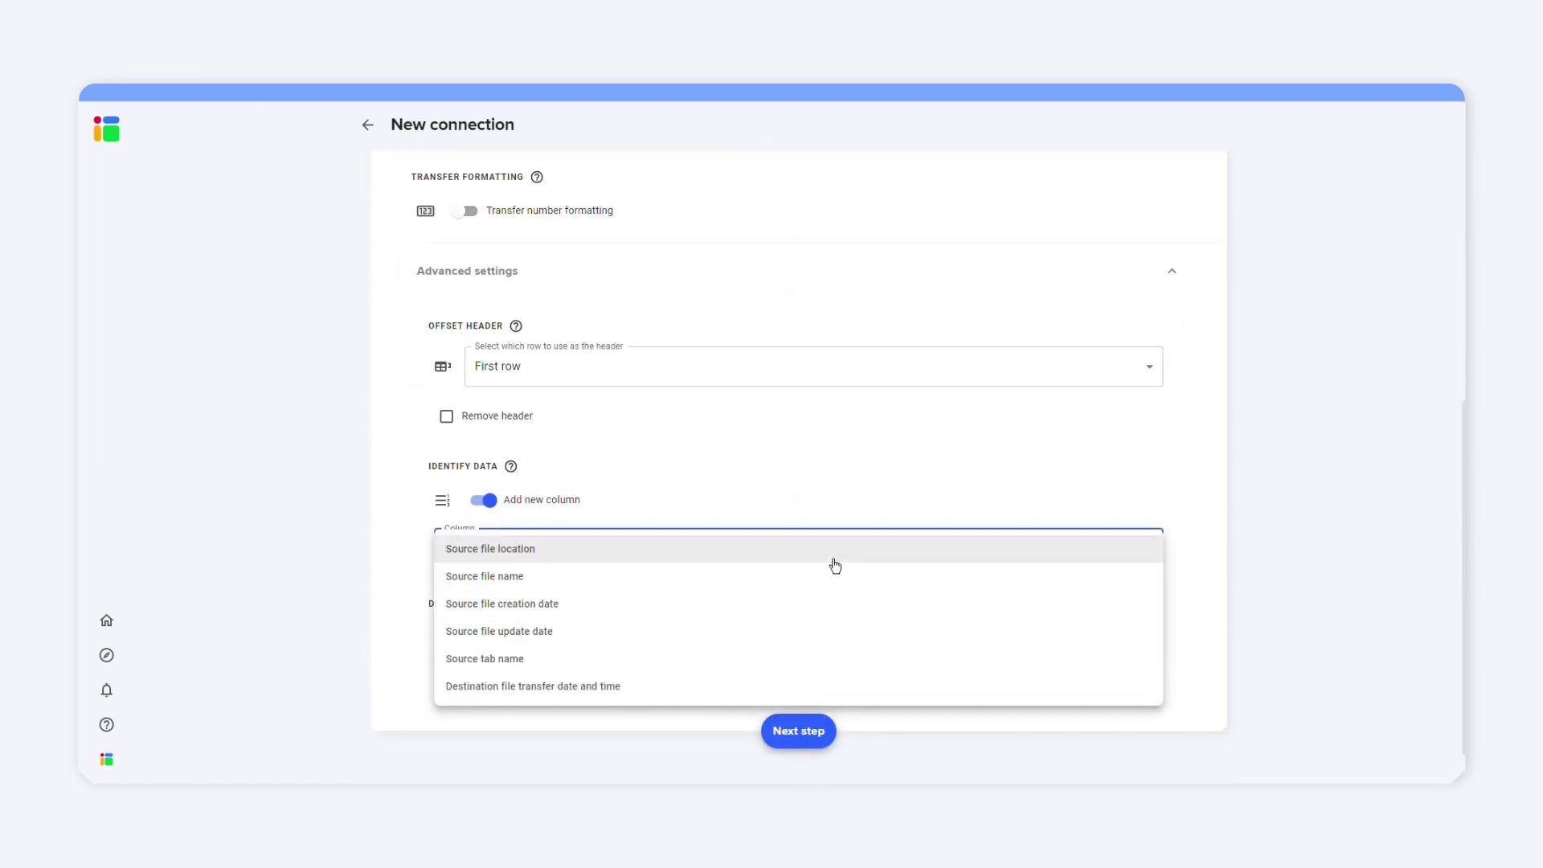
pyautogui.click(834, 562)
pyautogui.click(799, 747)
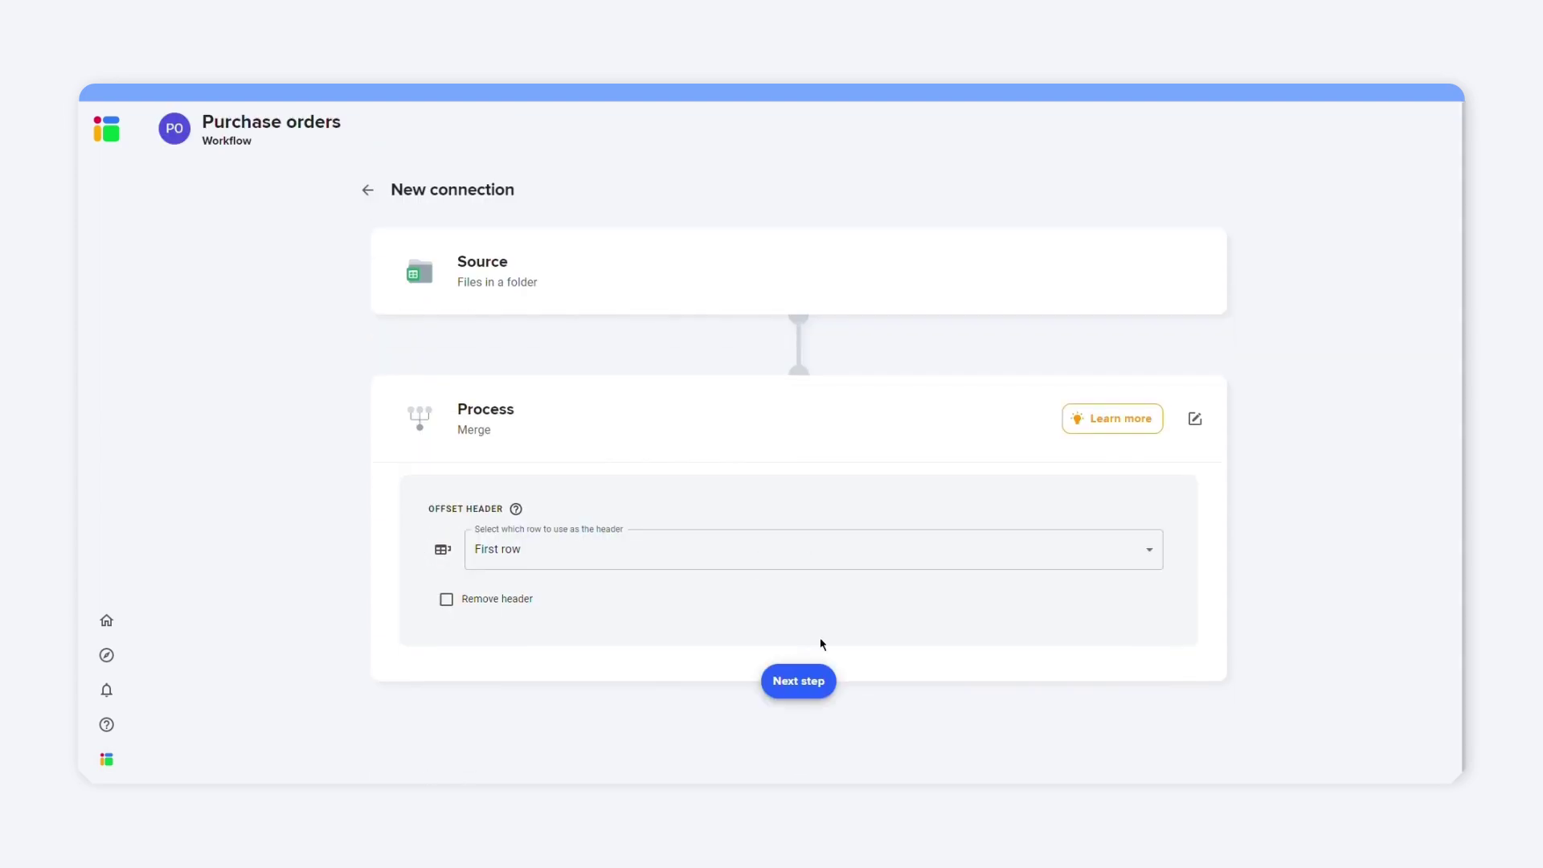
pyautogui.click(811, 679)
# Send output to a new Google Sheets file 'Purchase order requests' with tab 'Order requests' and save.
pyautogui.click(470, 675)
pyautogui.scroll(-4, 602, 499)
pyautogui.tripleClick(603, 491)
pyautogui.write('Purchase order requests')
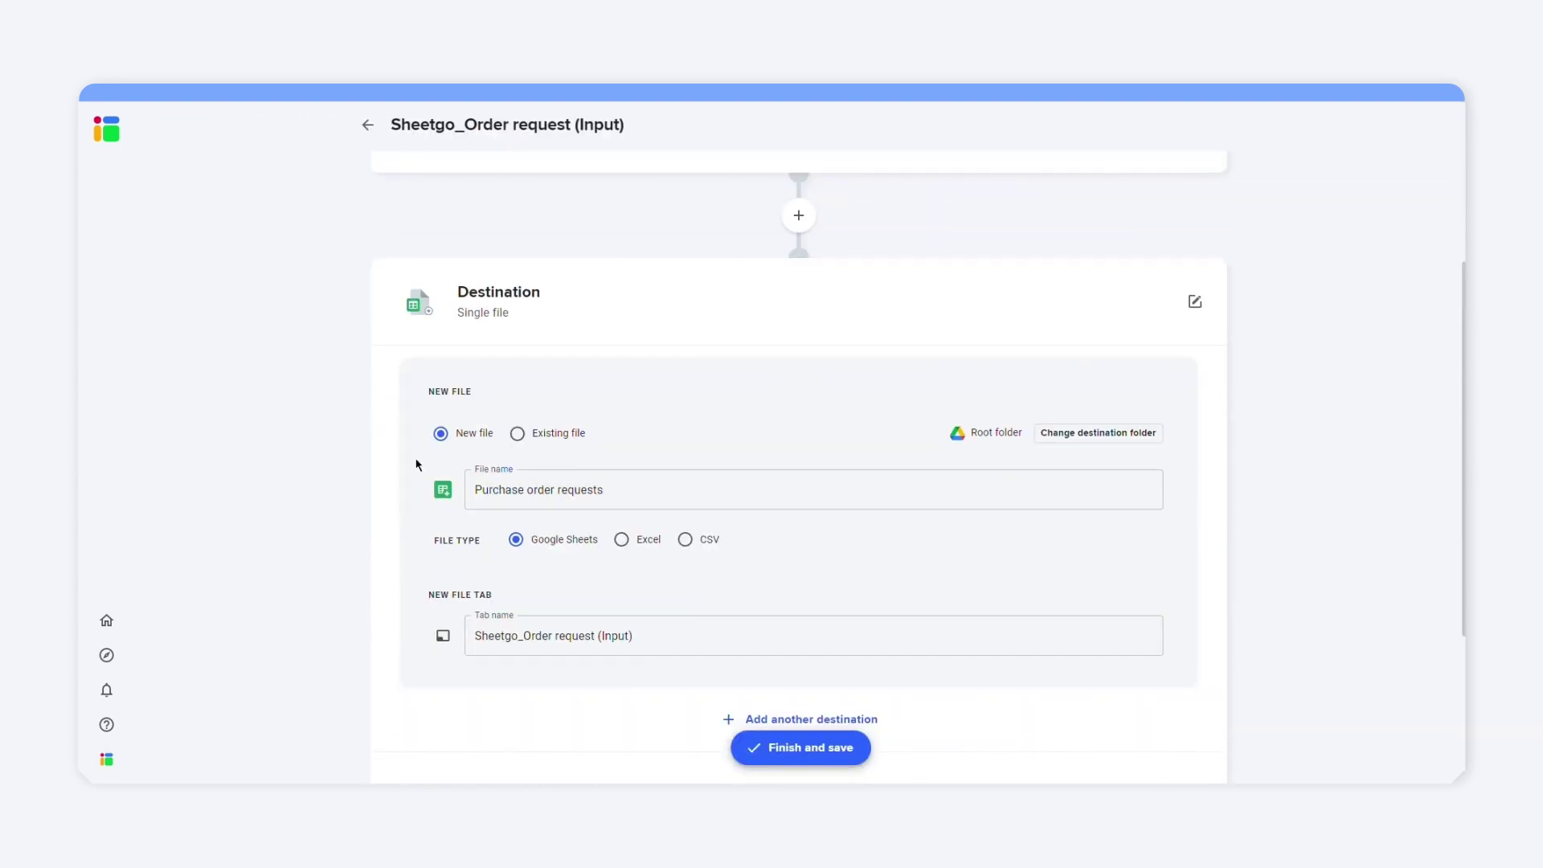
pyautogui.moveTo(634, 635); pyautogui.dragTo(385, 634)
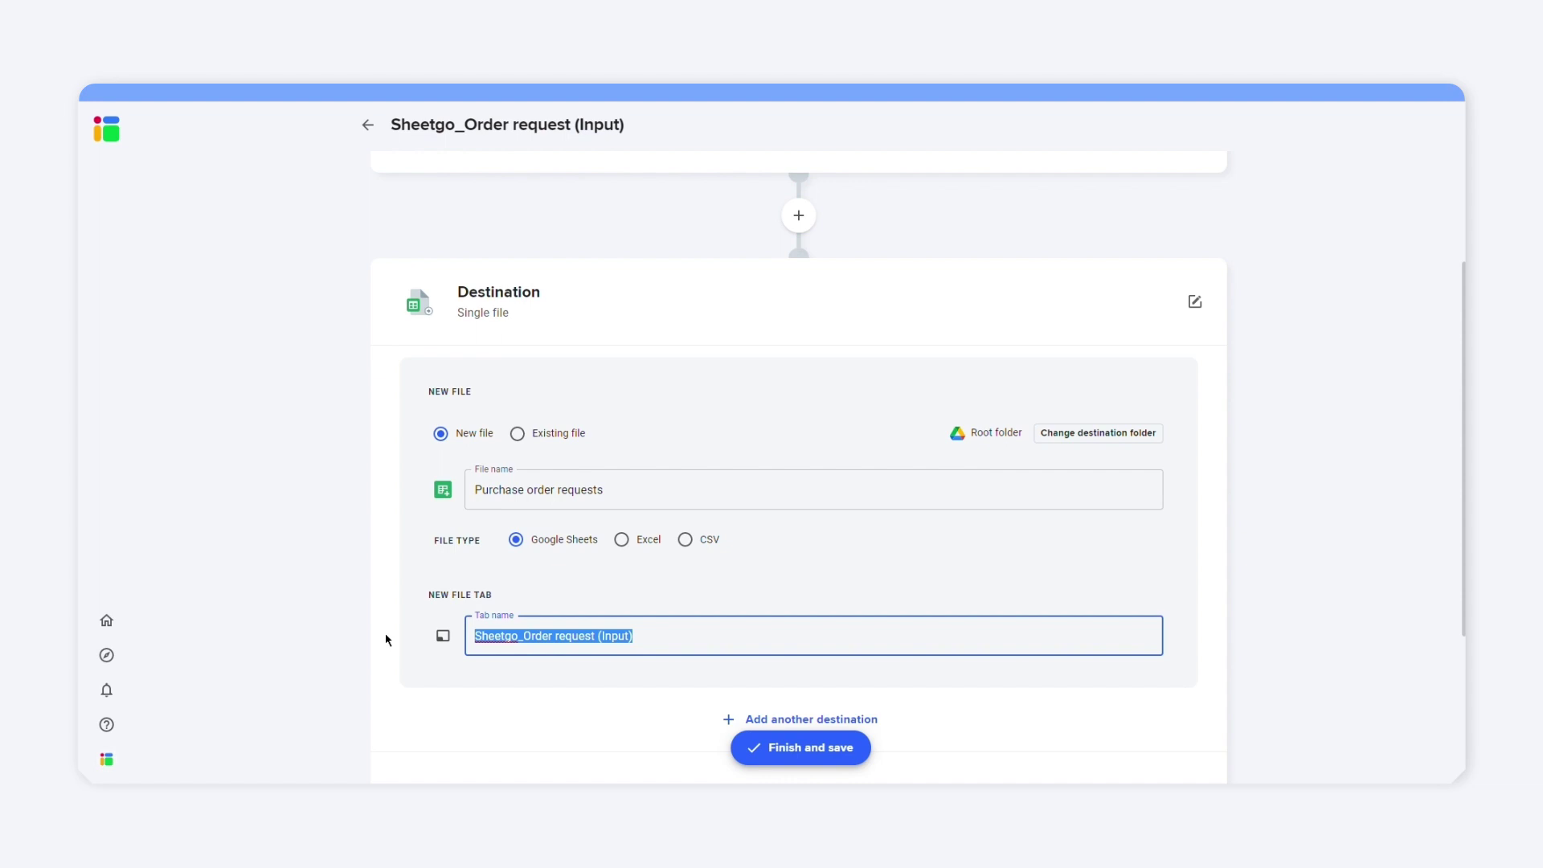
pyautogui.write('Order requests')
pyautogui.scroll(-2, 605, 650)
pyautogui.scroll(-2, 607, 650)
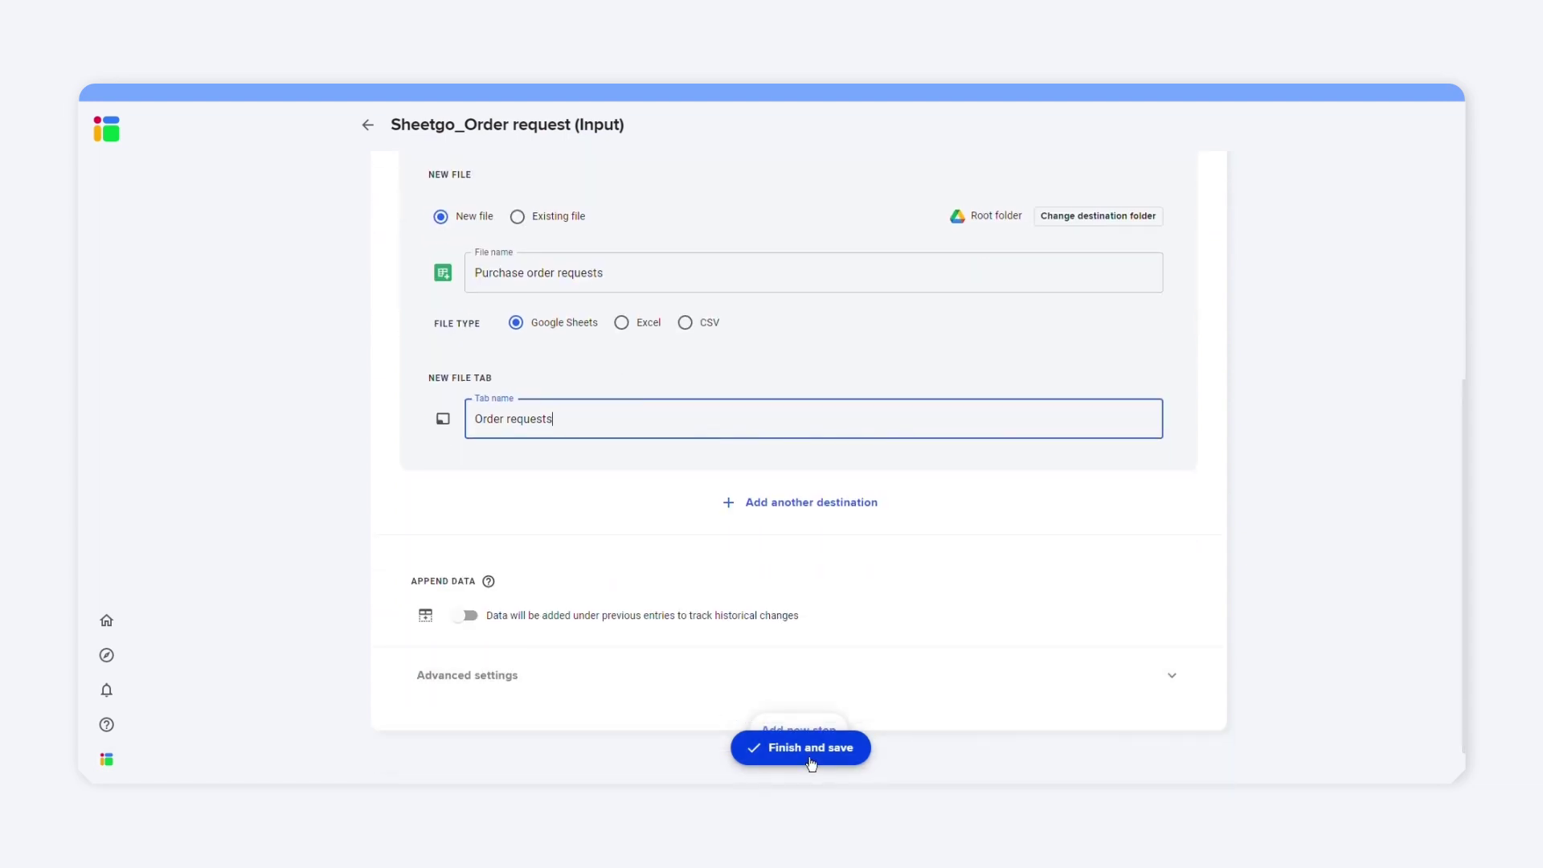
pyautogui.click(811, 748)
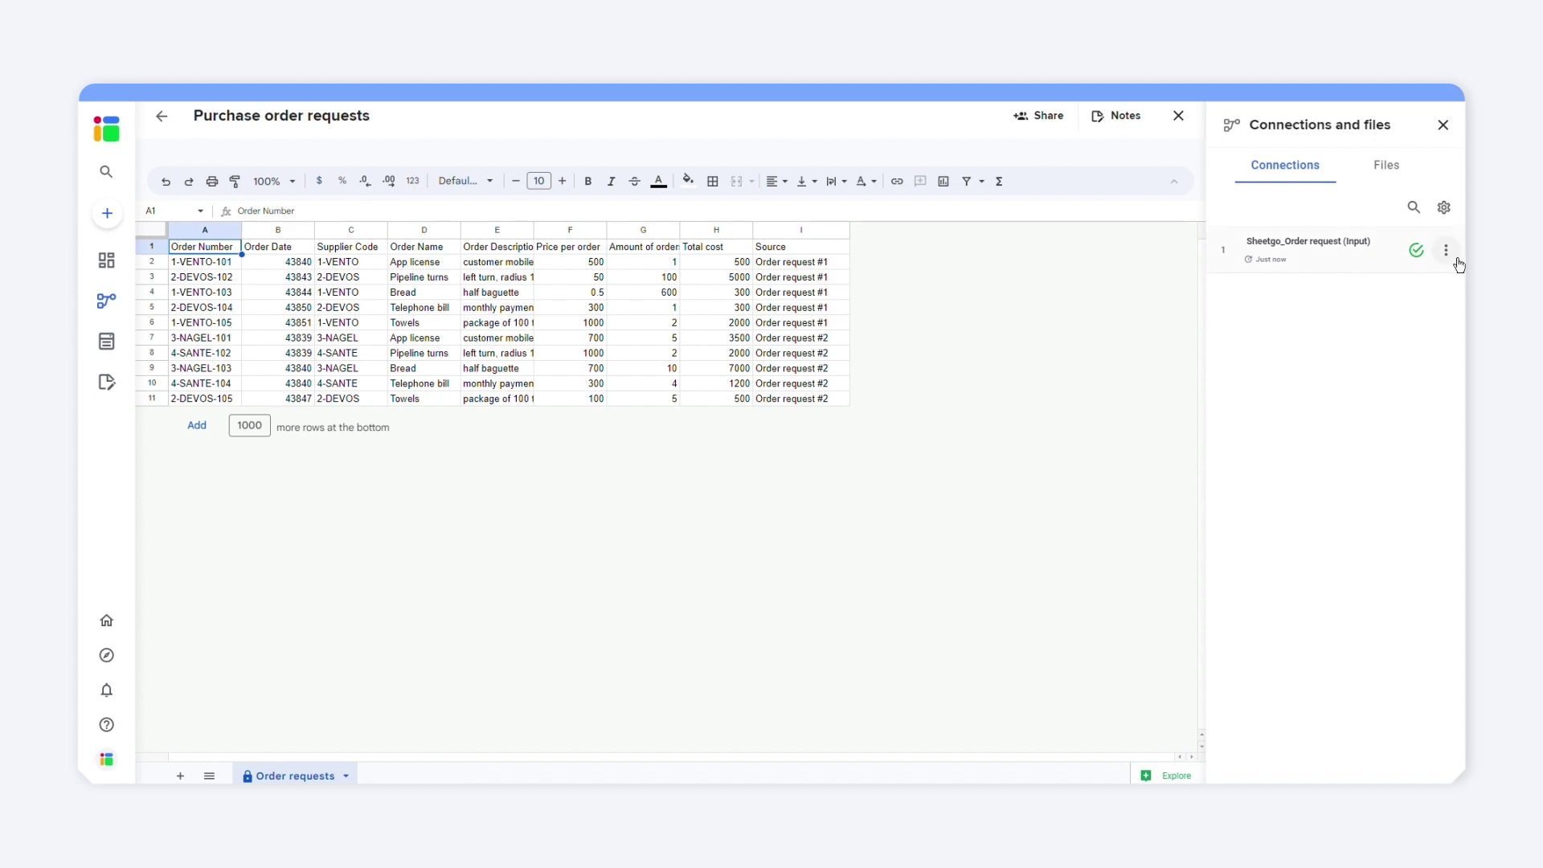
# Close the merged sheet and bring up the workflow's Automate trigger settings.
pyautogui.click(1179, 116)
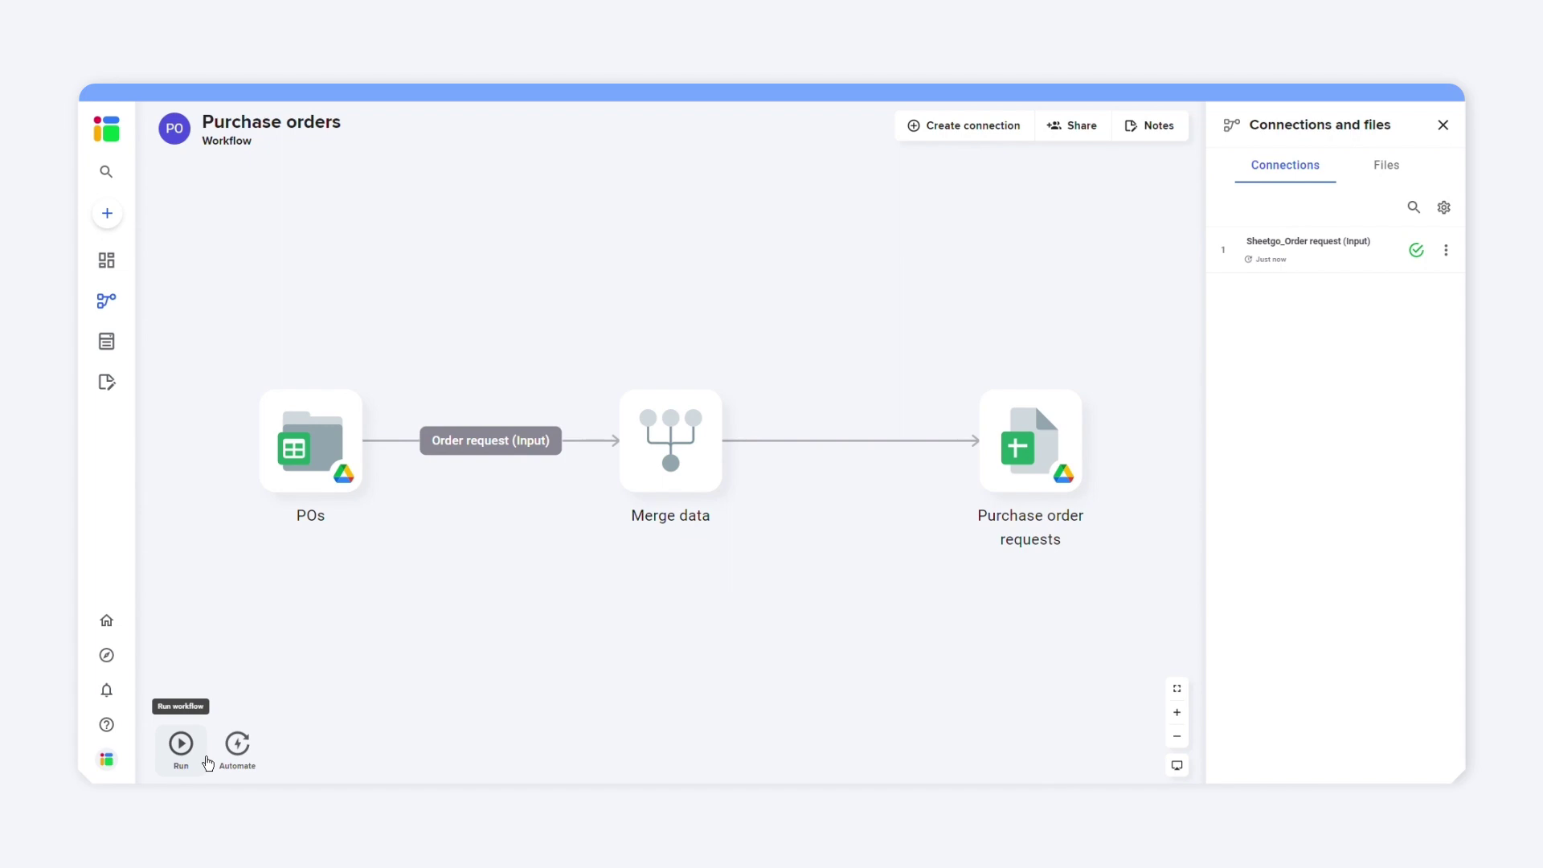
pyautogui.click(244, 764)
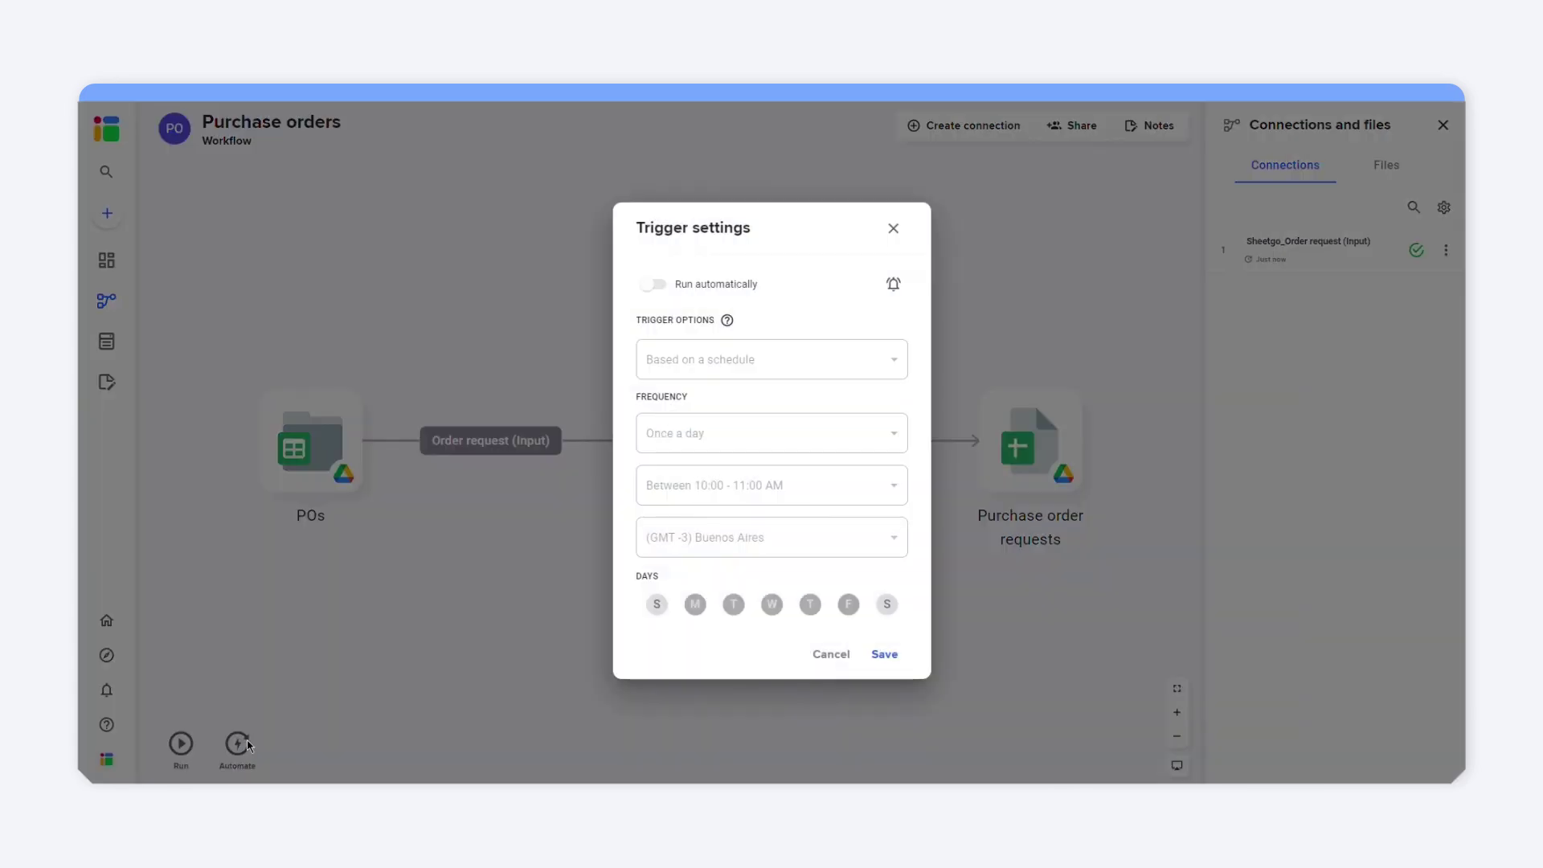
# Turn on automatic runs on a schedule, once a day between 11:00 AM and noon, and save.
pyautogui.click(729, 284)
pyautogui.click(891, 341)
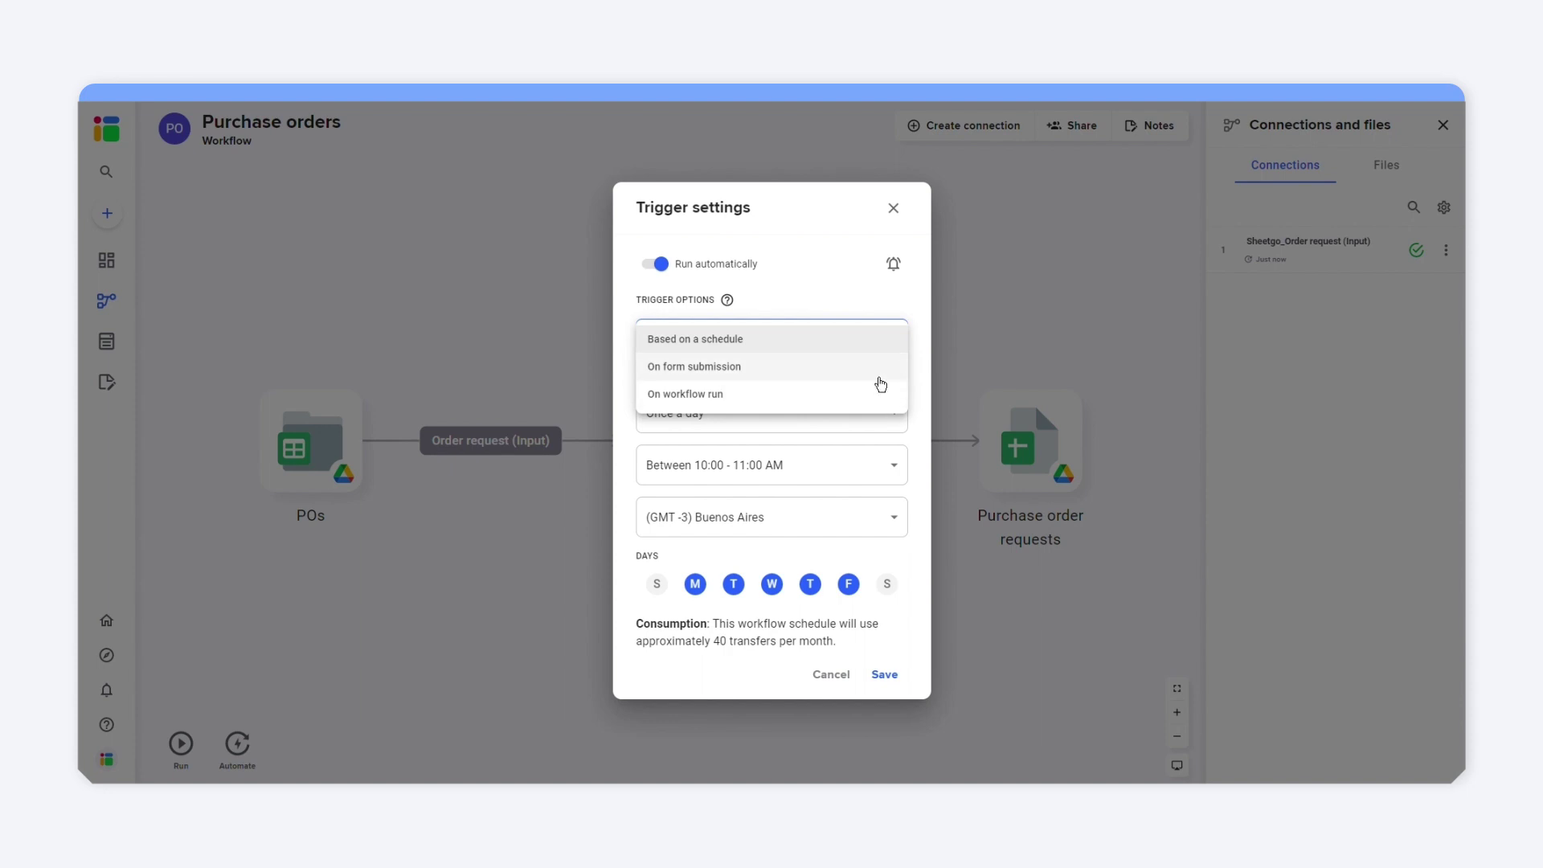
pyautogui.click(866, 345)
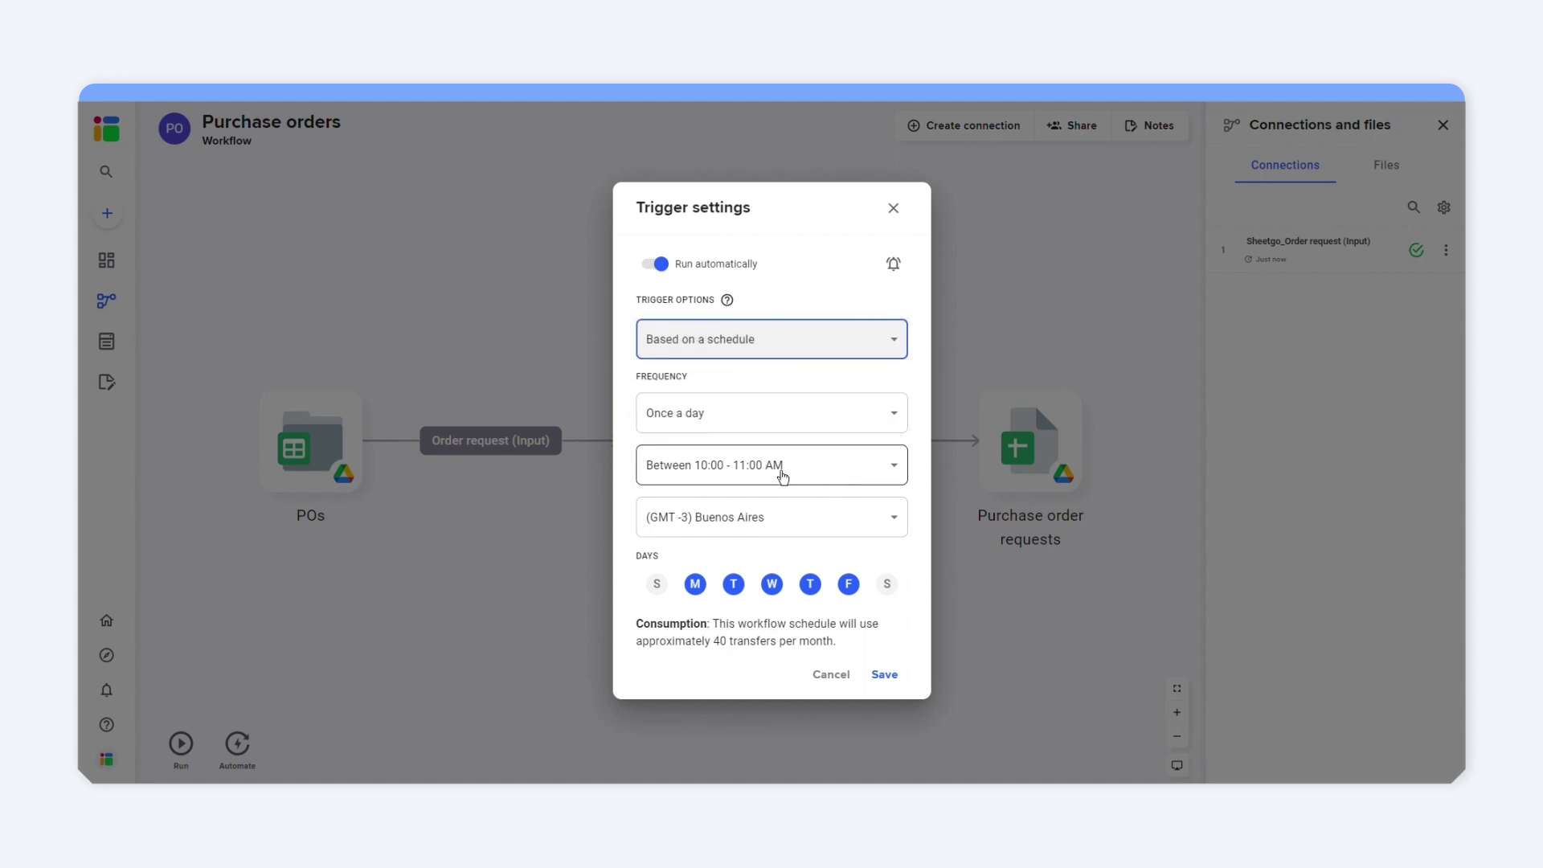
pyautogui.click(782, 476)
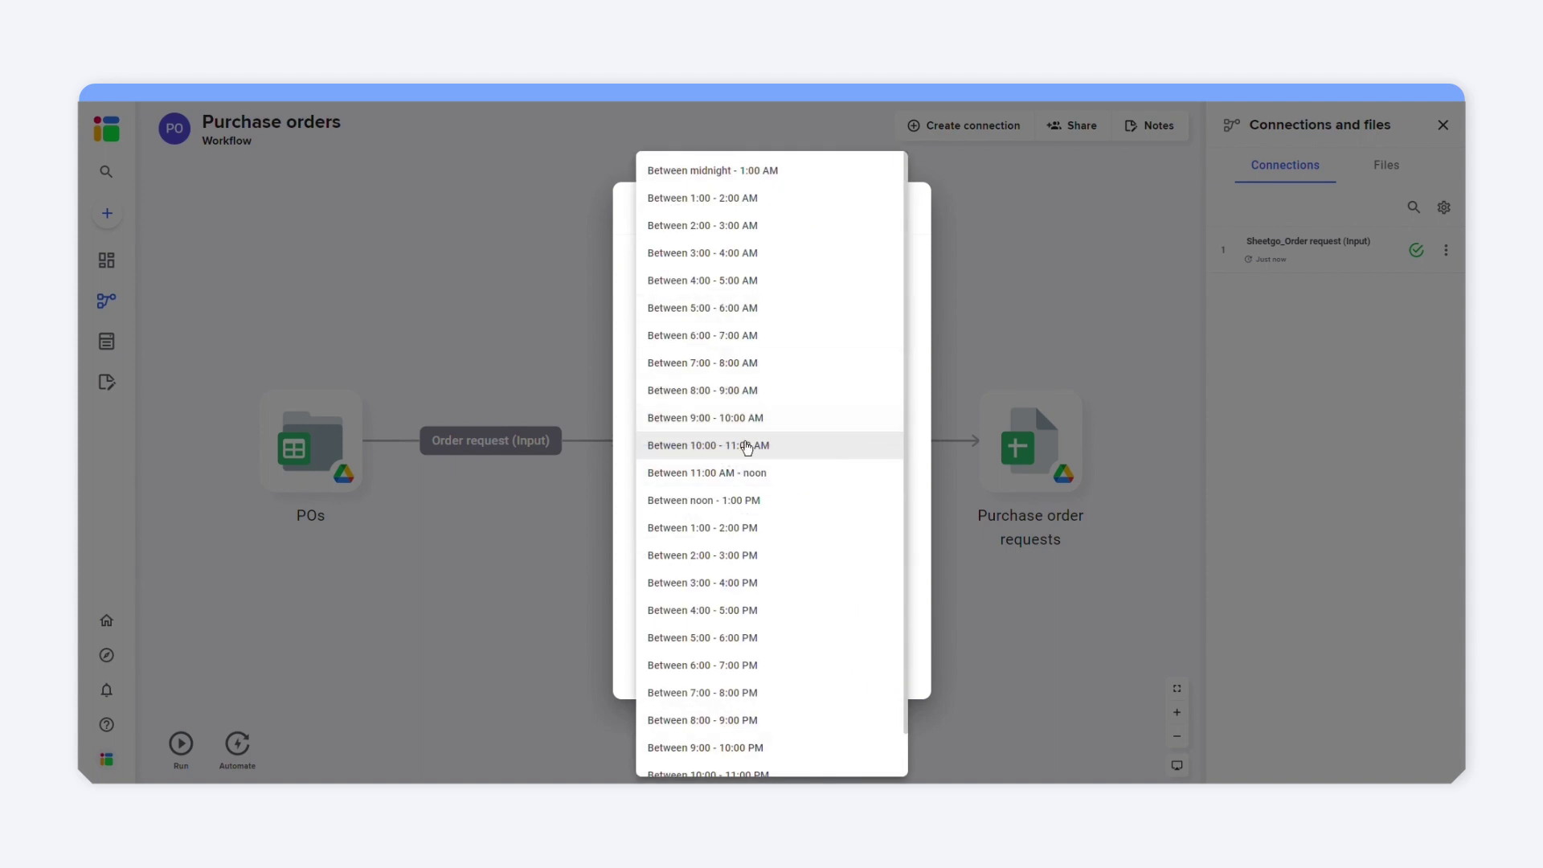
pyautogui.click(746, 479)
pyautogui.click(809, 415)
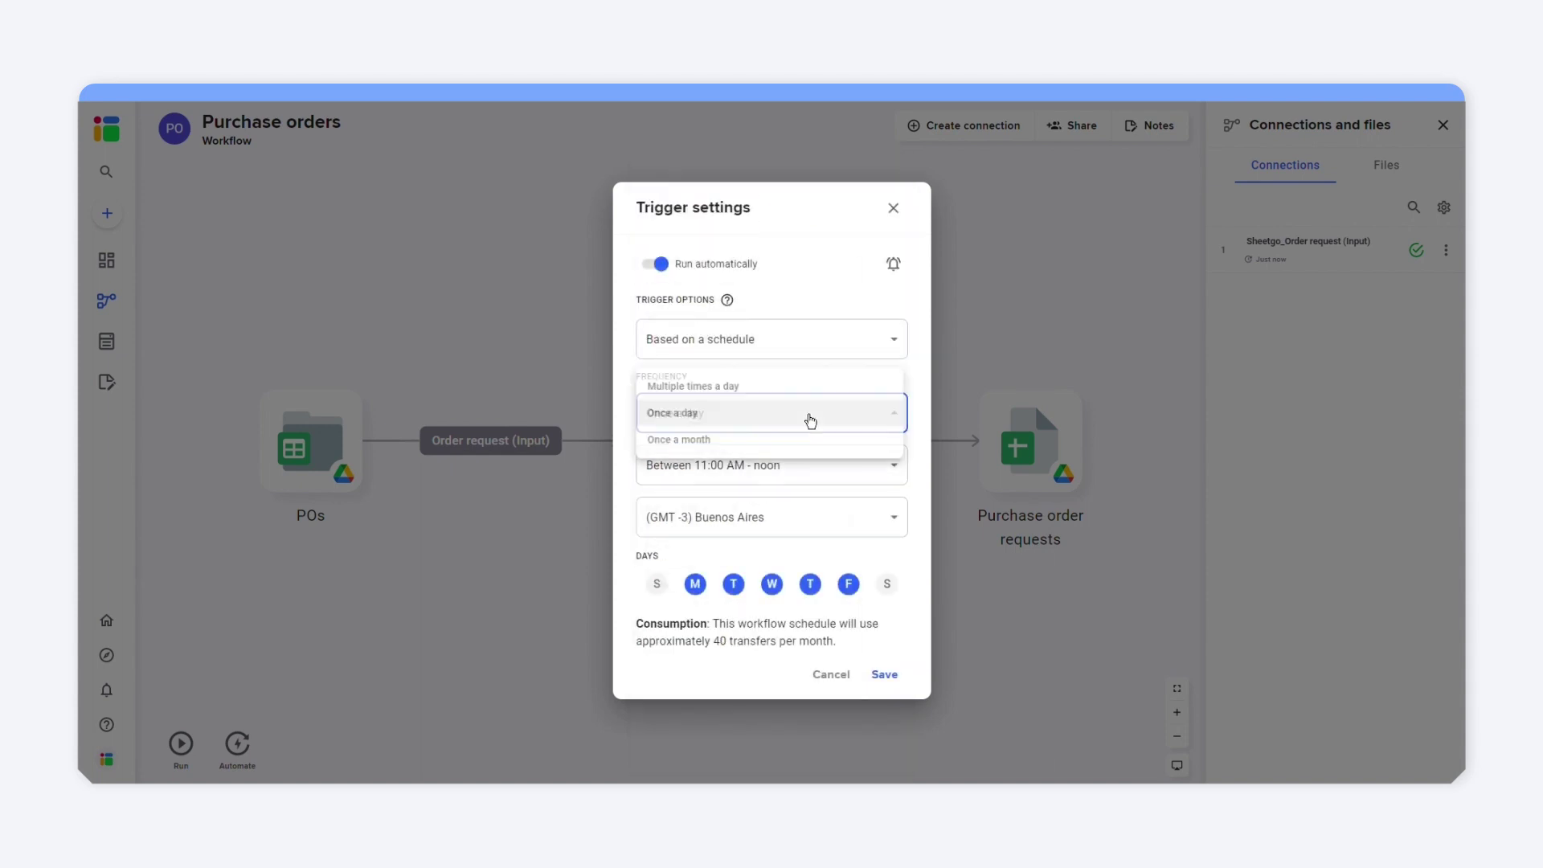
pyautogui.click(809, 420)
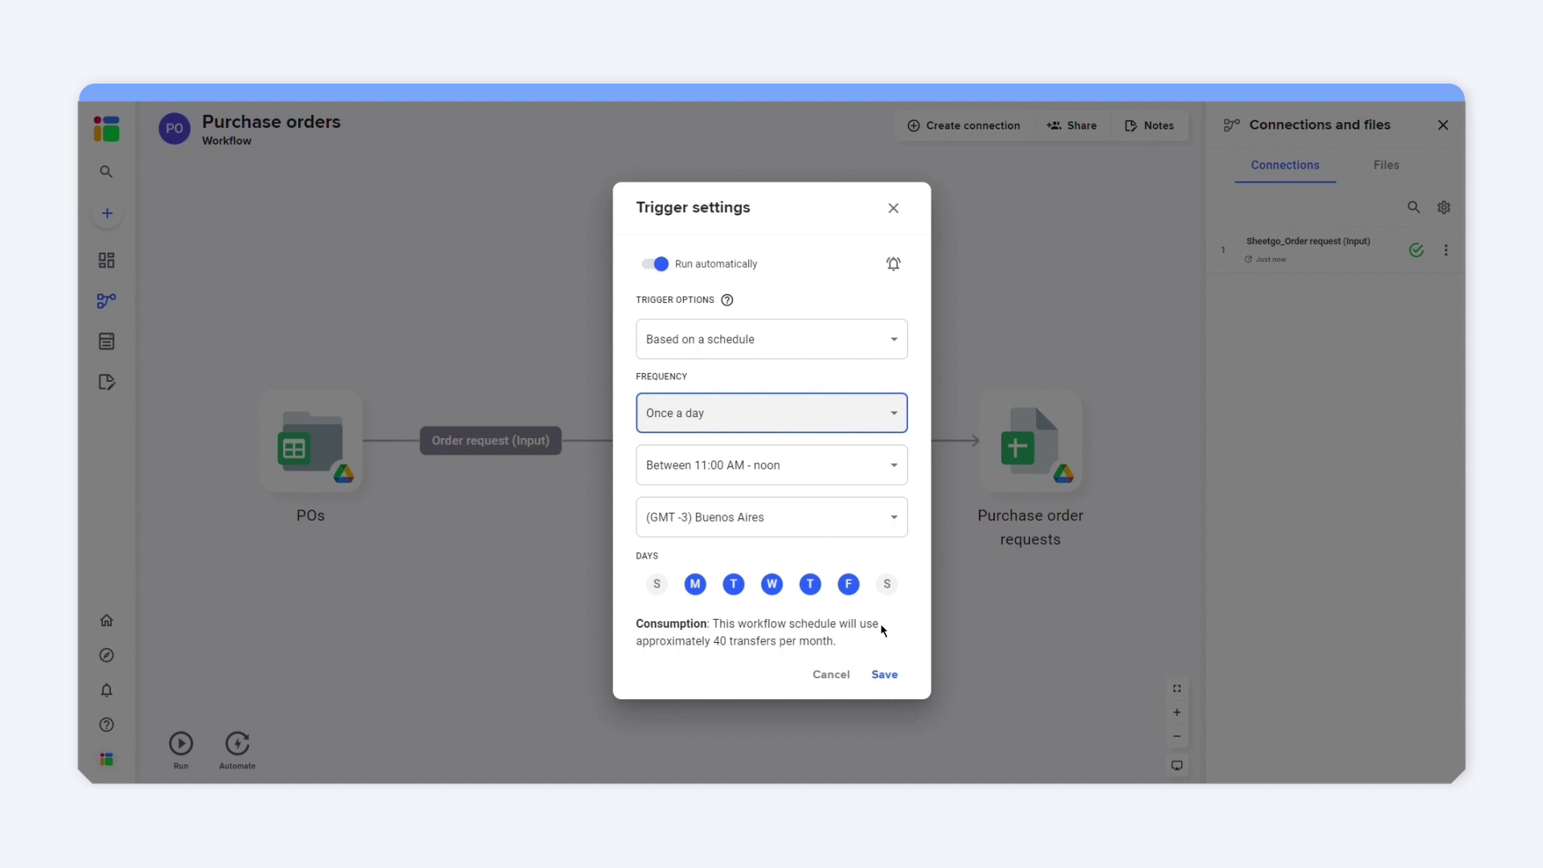
pyautogui.click(887, 685)
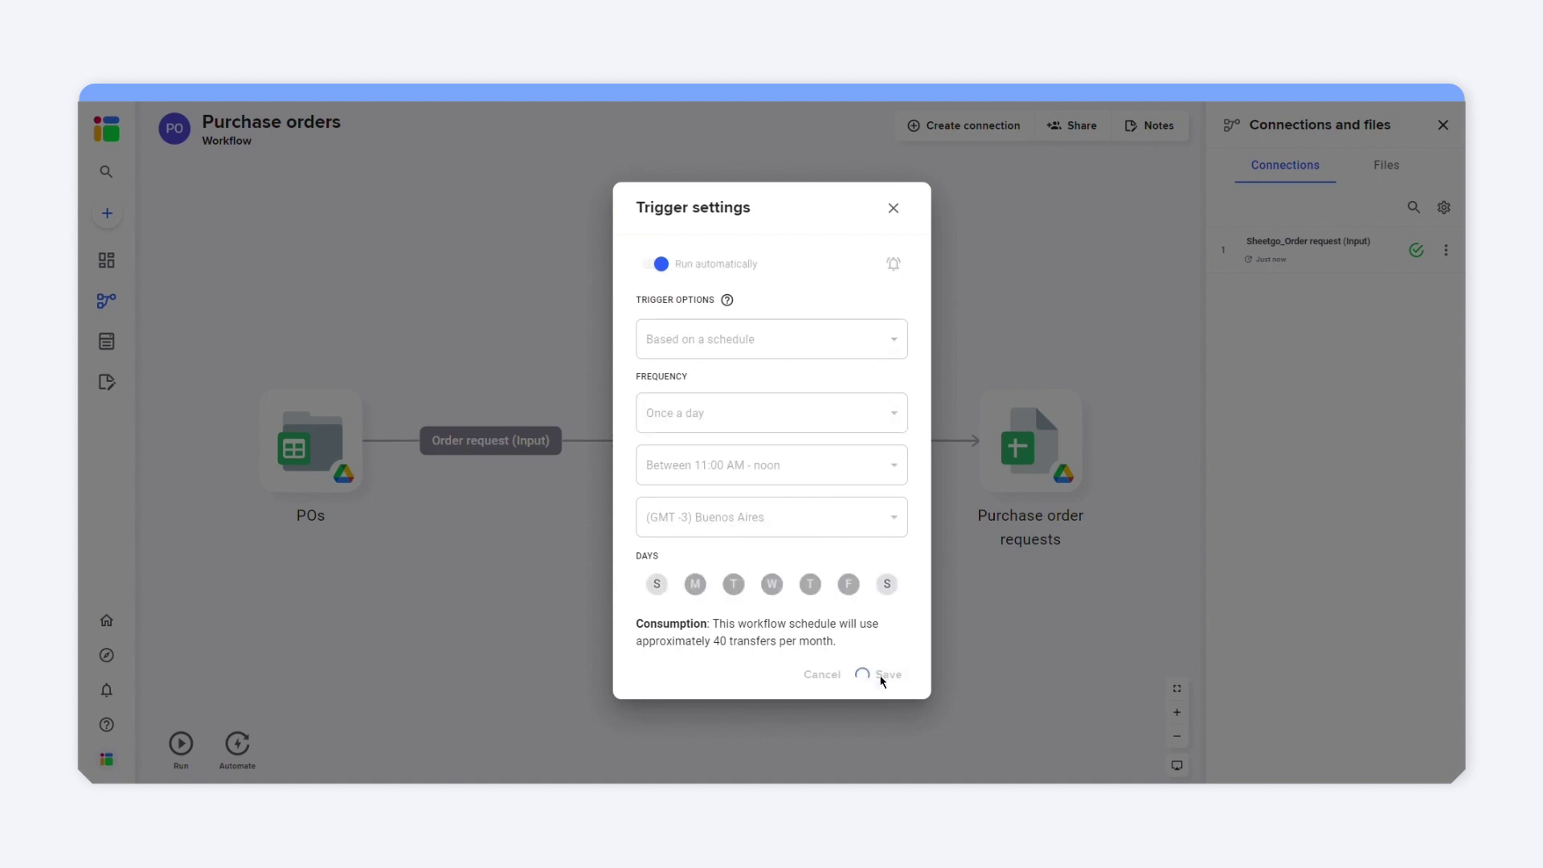